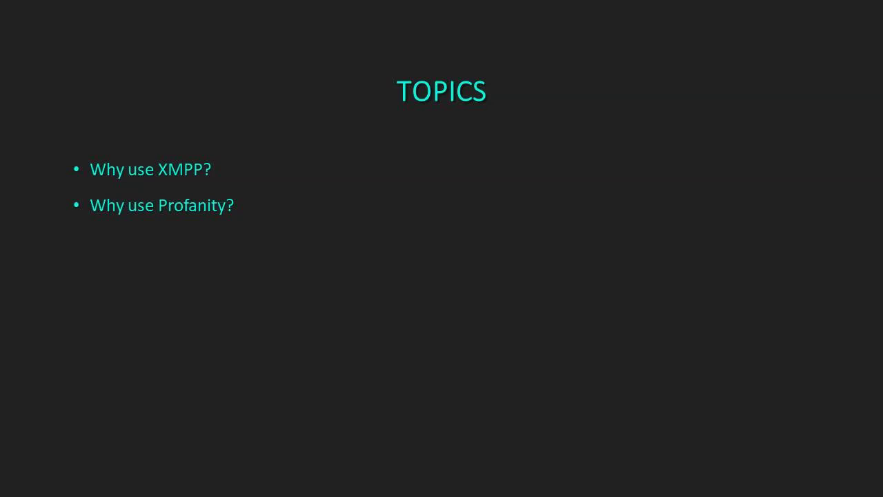
# Advance through the TOPICS bullets, from chat rooms and encryption to Sending files, Chat logs and Plugins
pyautogui.press('Right')
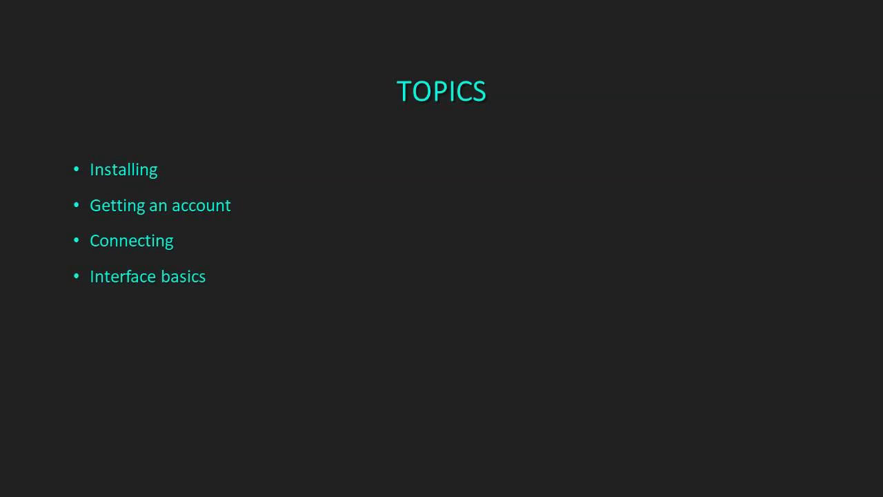
pyautogui.press('Right')
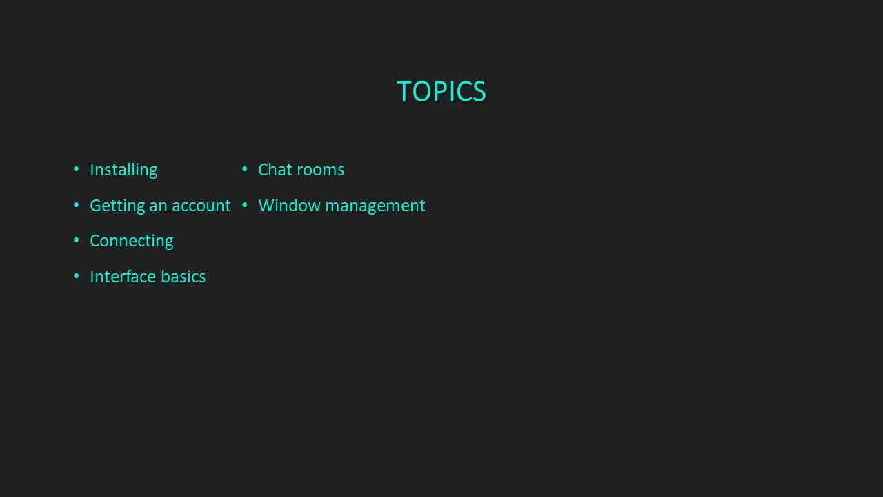
pyautogui.press('Right')
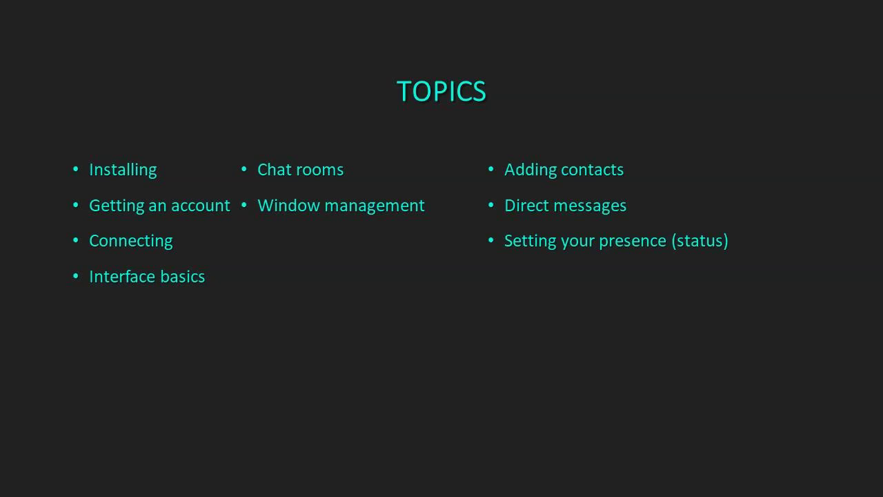
pyautogui.press('Right')
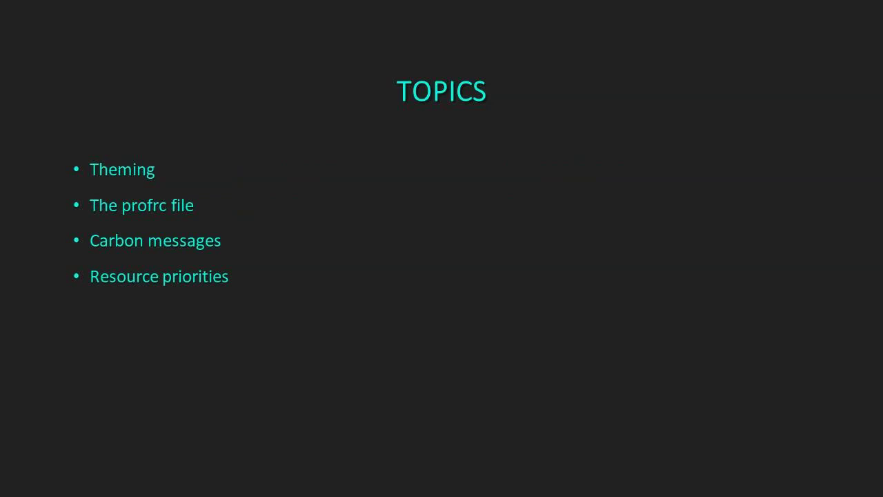
pyautogui.press('Right')
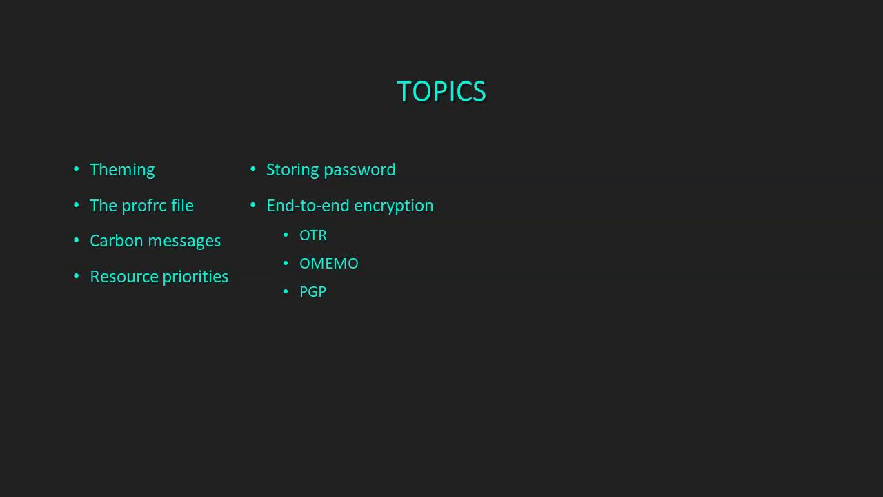
pyautogui.press('Right')
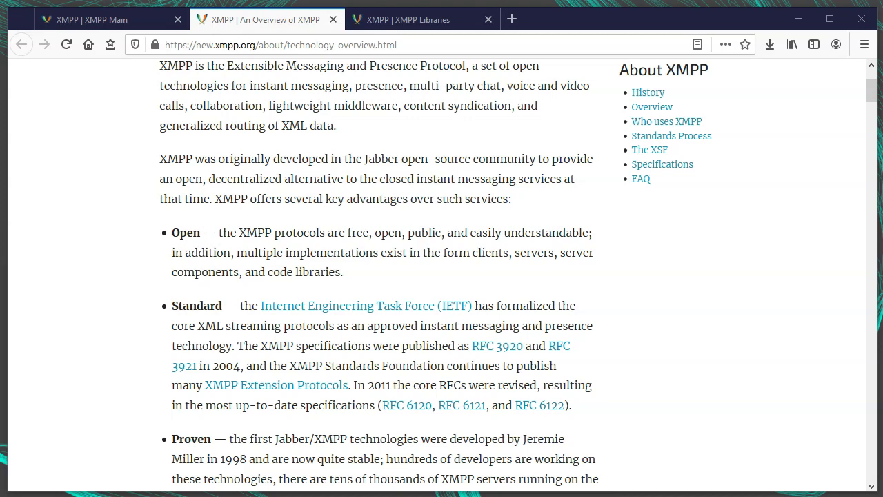
# Switch to the XMPP Clients page and page down through the clients and libraries tables
pyautogui.hotkey('ctrl', 'Tab')
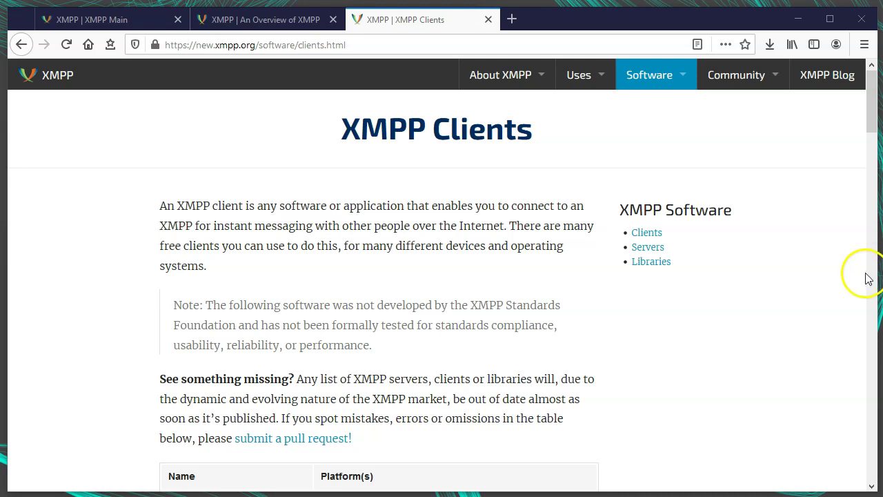
pyautogui.scroll(-6, 867, 275)
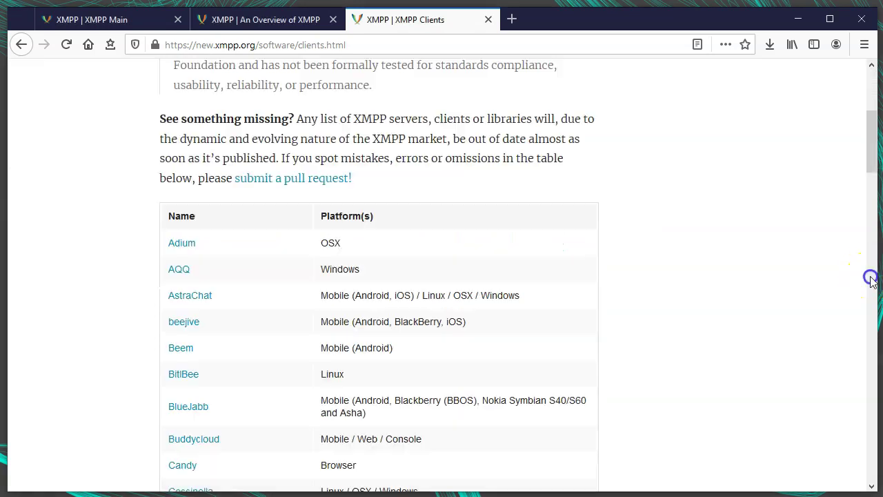
pyautogui.click(871, 418)
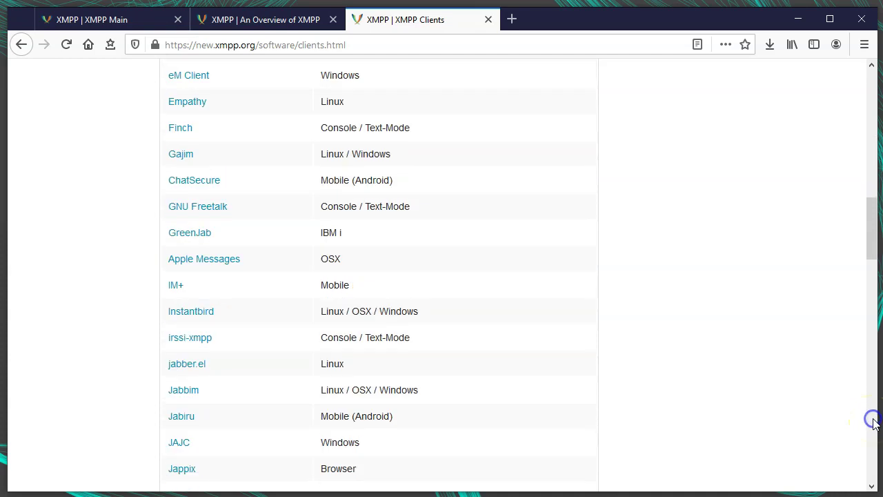
pyautogui.click(872, 475)
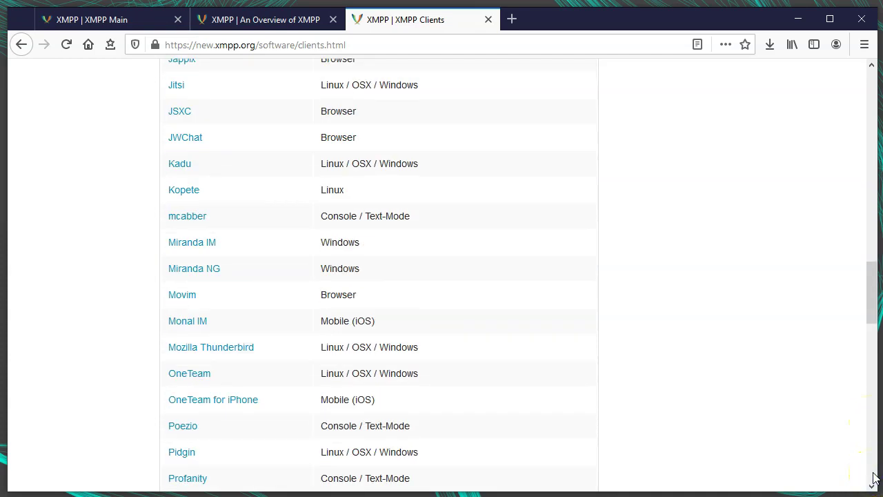
pyautogui.click(873, 476)
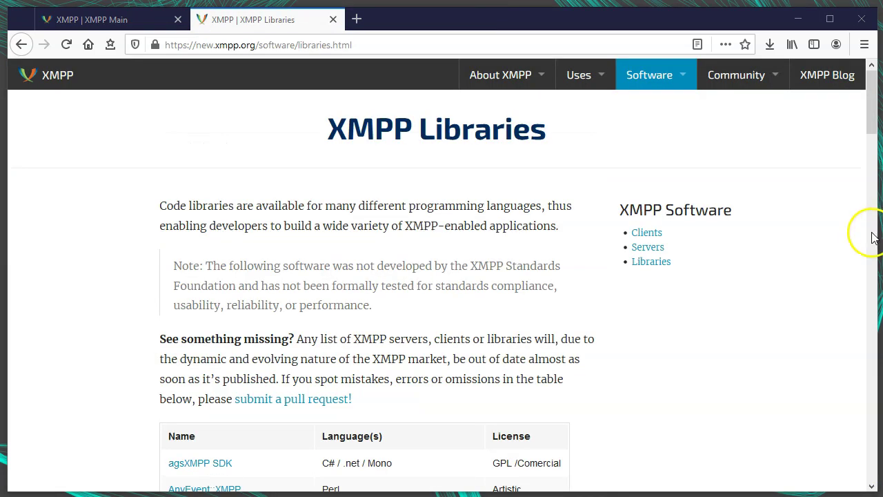
pyautogui.click(872, 235)
pyautogui.click(871, 306)
pyautogui.click(871, 385)
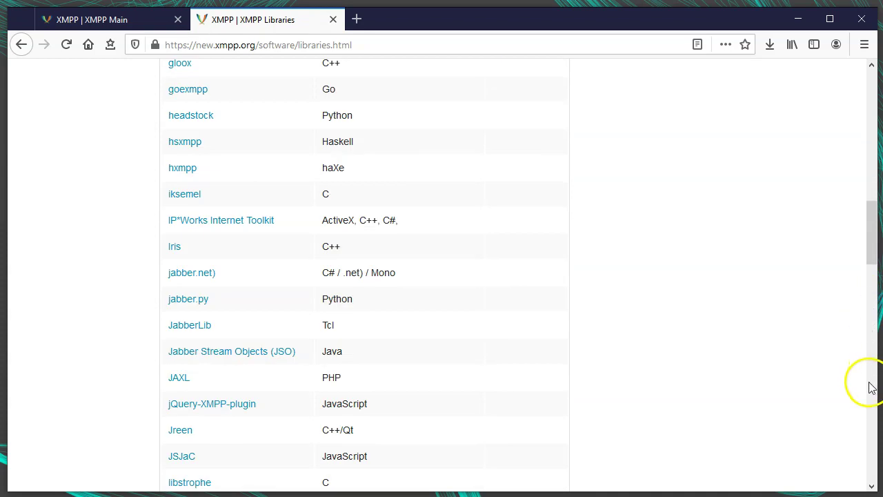
pyautogui.click(871, 386)
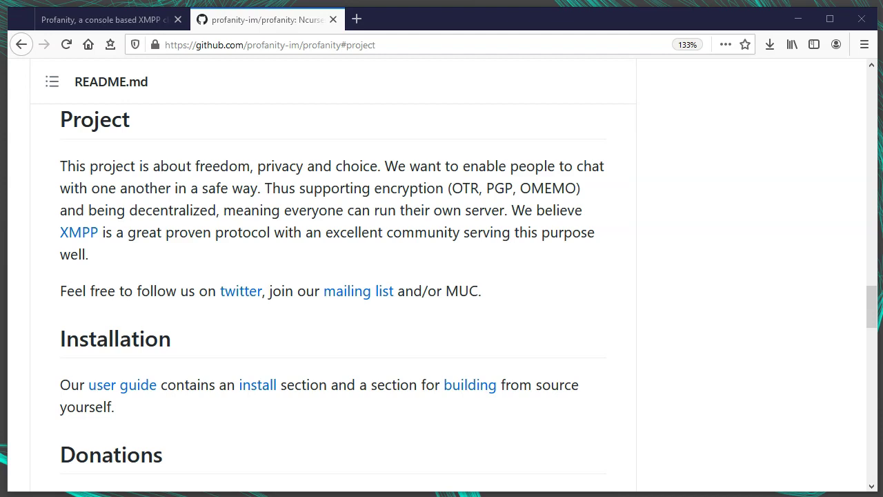
# Close the Profanity GitHub tab, returning to the Profanity website homepage
pyautogui.hotkey('ctrl', 'w')
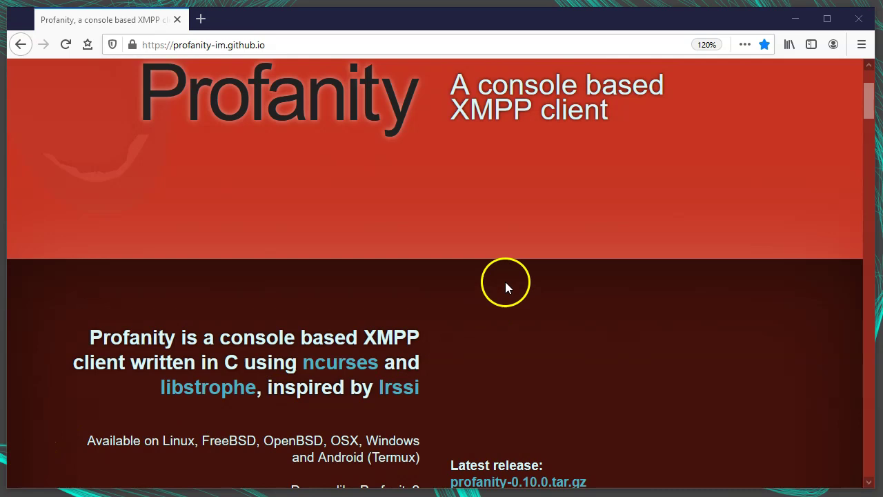
# Open the Installation guide in the Profanity User Guide for version 0.10.X
pyautogui.scroll(-6, 504, 281)
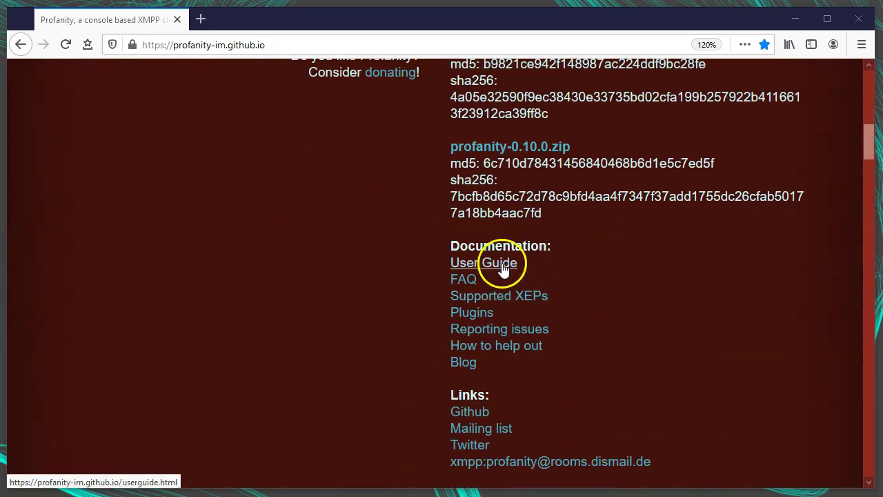
pyautogui.click(511, 268)
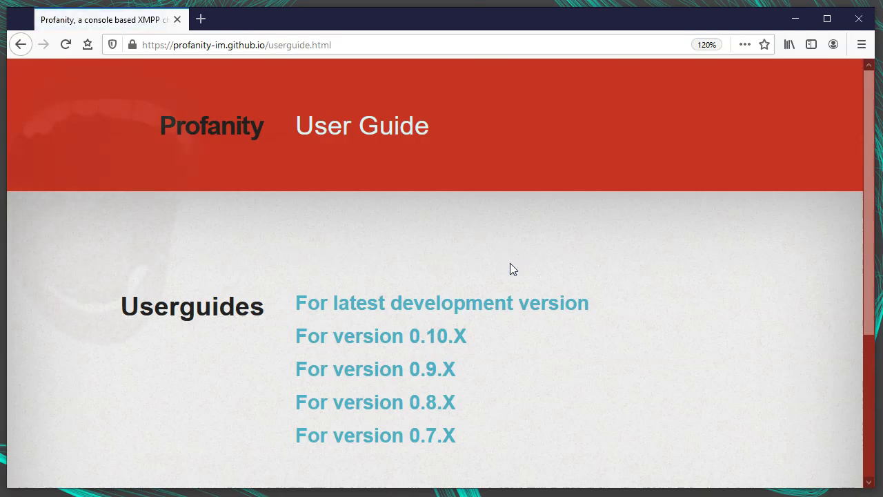
pyautogui.click(392, 337)
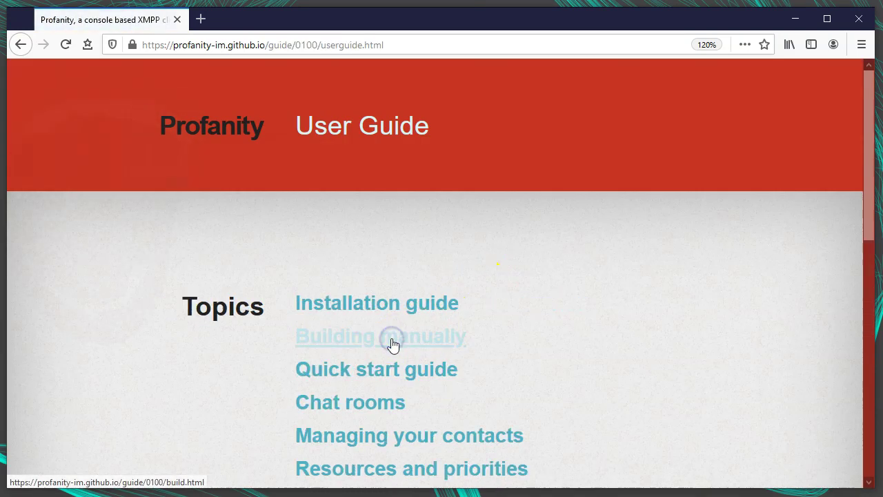
pyautogui.click(406, 316)
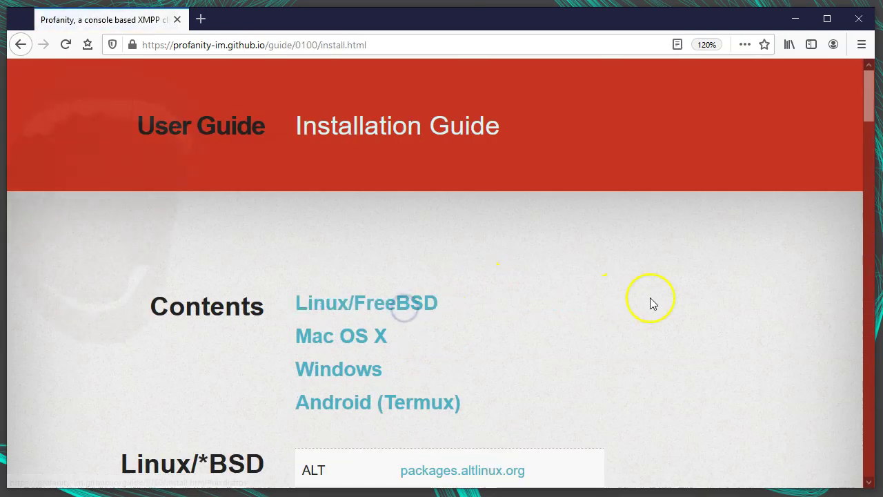
# Scroll to the Mac OS X instructions and follow the Homebrew link
pyautogui.scroll(-3, 136, 394)
pyautogui.scroll(-10, 221, 378)
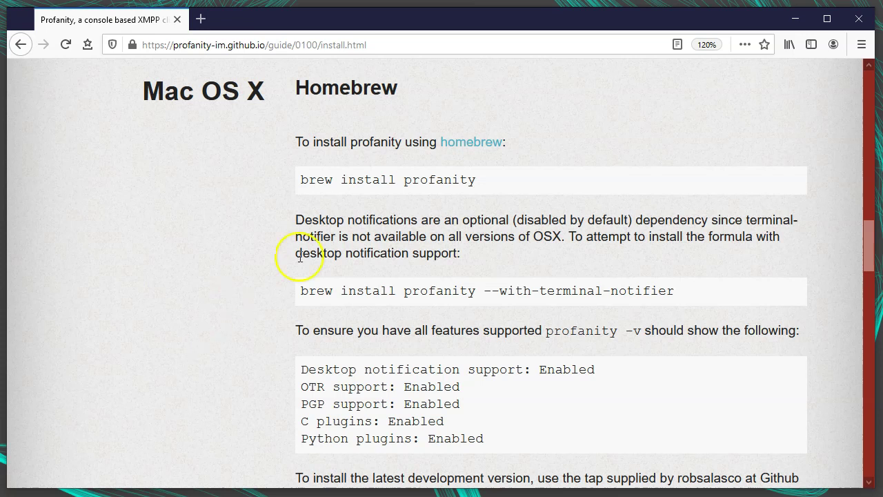
pyautogui.click(471, 143)
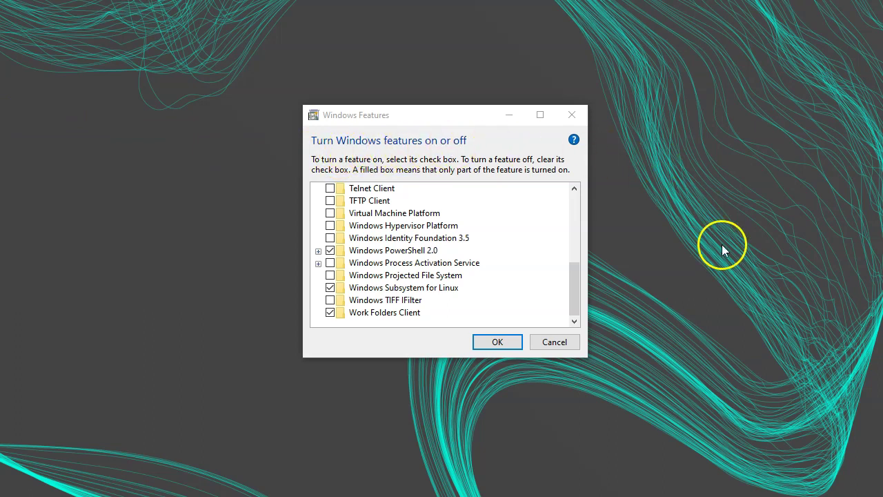
# Keep Windows Subsystem for Linux enabled, then launch Debian and shift its console window right
pyautogui.click(390, 288)
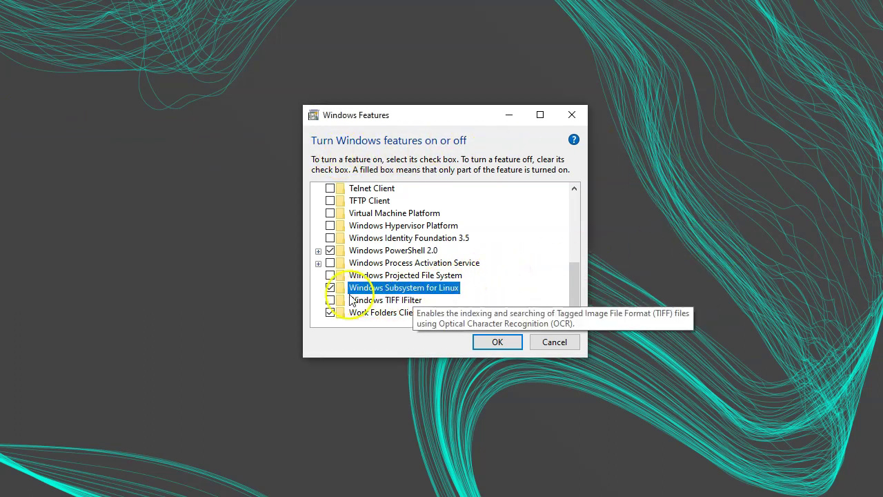
pyautogui.click(498, 341)
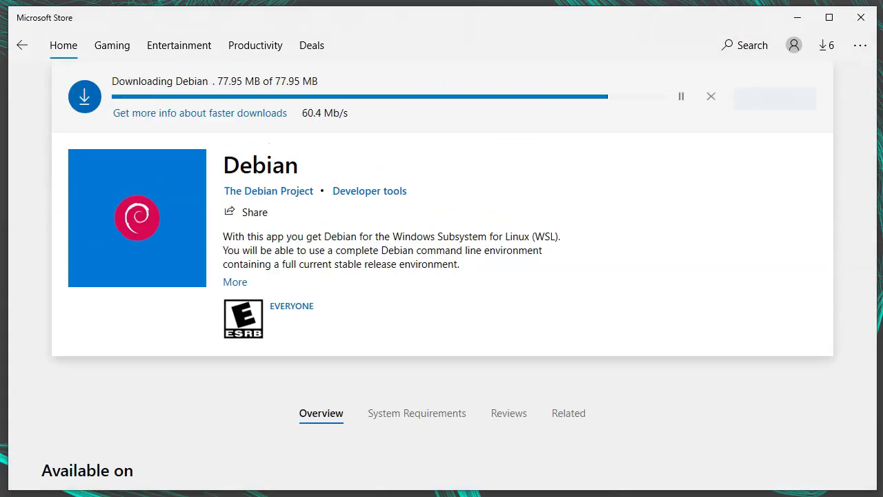
pyautogui.click(698, 92)
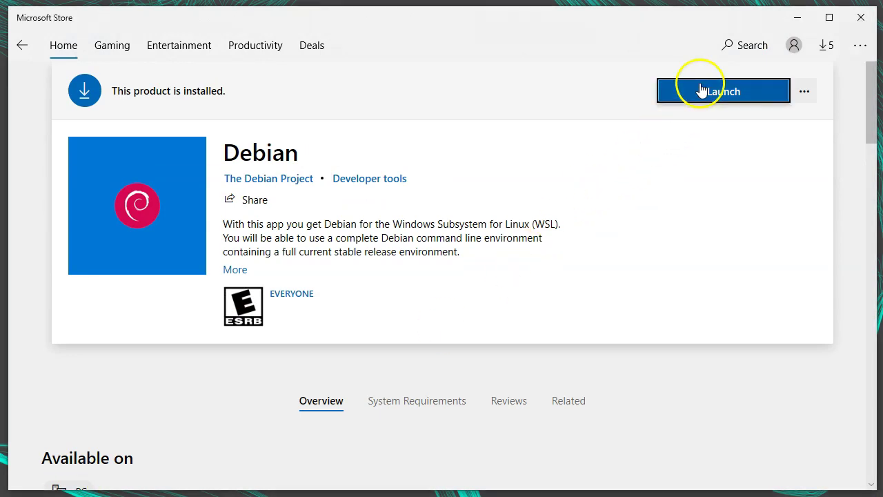
pyautogui.moveTo(134, 65); pyautogui.dragTo(188, 64)
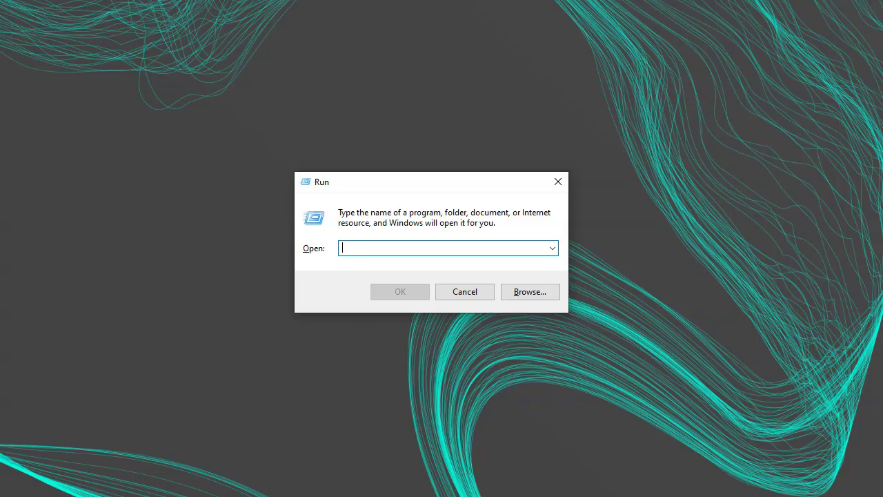
# Launch Debian and refresh the package lists with sudo apt update
pyautogui.write('debian')
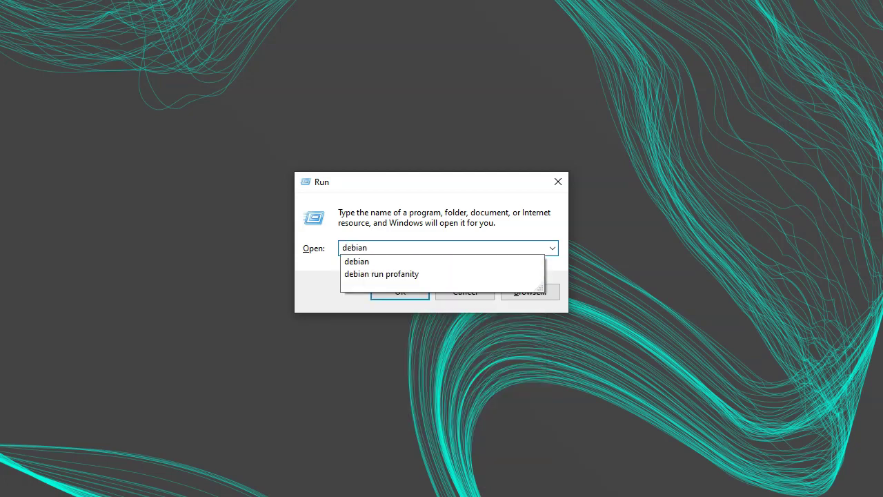
pyautogui.press('Return')
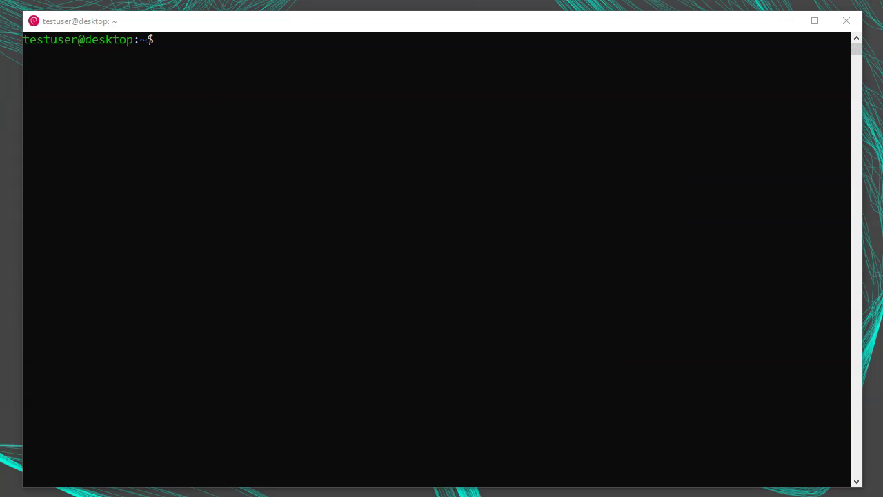
pyautogui.write('sudo apt update')
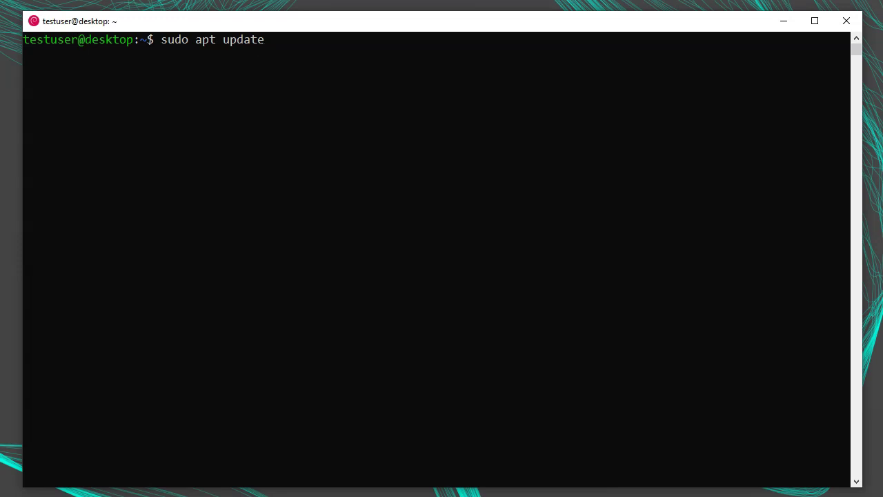
pyautogui.press('Return')
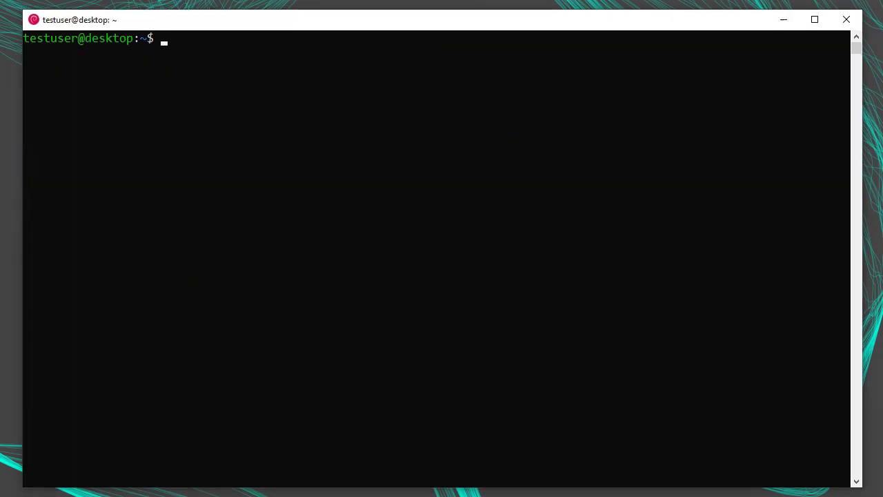
# Install Profanity with sudo apt install profanity, answering y to proceed
pyautogui.write('sudo apt install profanity')
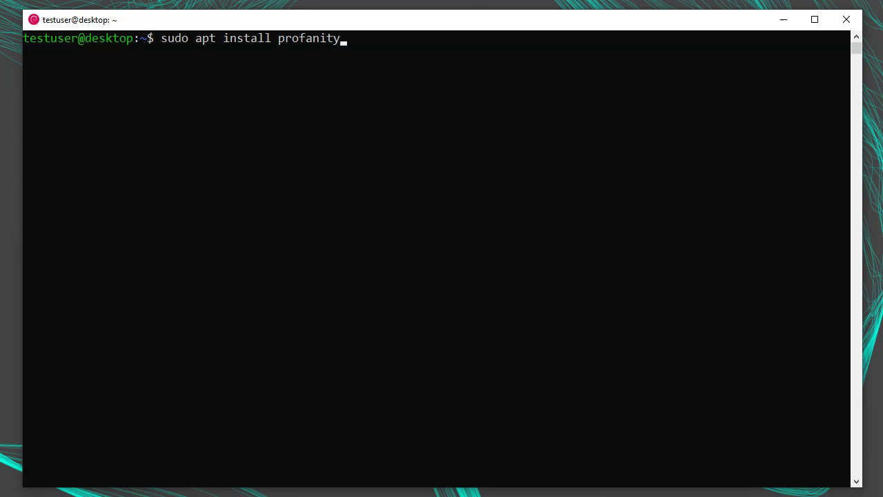
pyautogui.press('Return')
pyautogui.write('y')
pyautogui.press('Return')
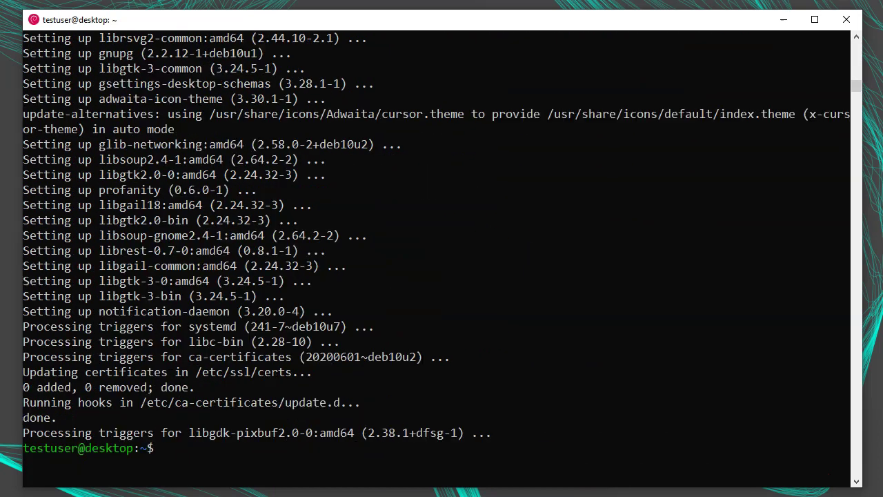
# Verify Profanity 0.6.0 is installed and enter sudo apt edit-sources at the prompt
pyautogui.write('profanity --version')
pyautogui.press('Return')
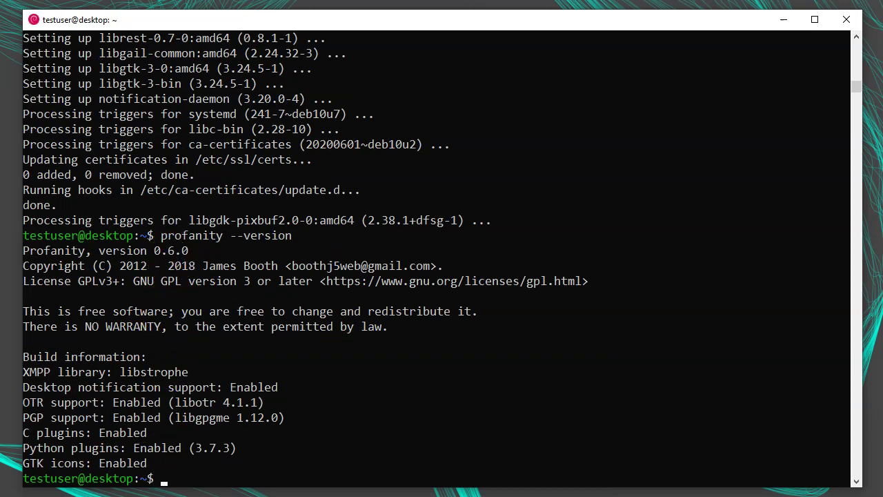
pyautogui.write('sudo apt edit-sources')
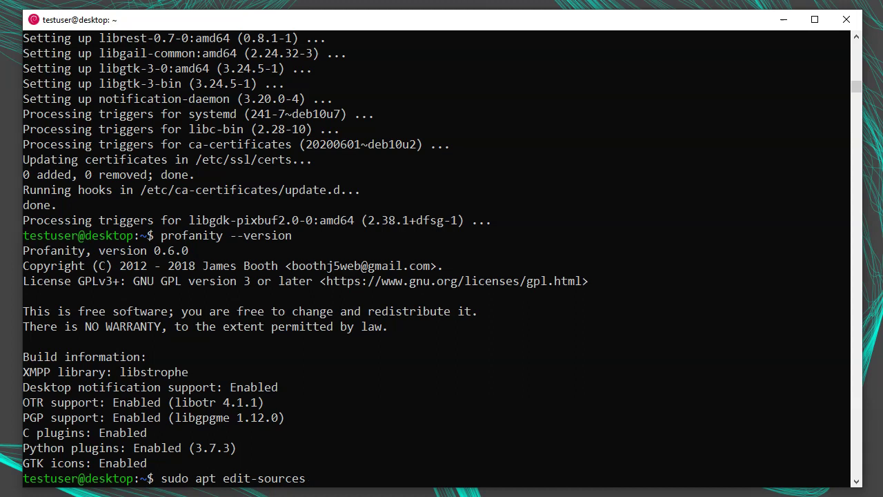
# Open the APT sources list in vim.tiny (choice 2) and switch to the Debian Backports page
pyautogui.press('Return')
pyautogui.write('2')
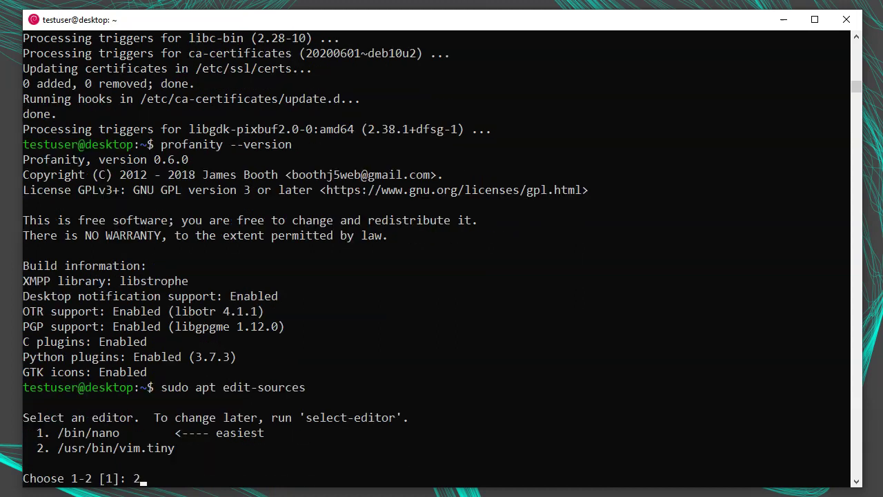
pyautogui.press('Return')
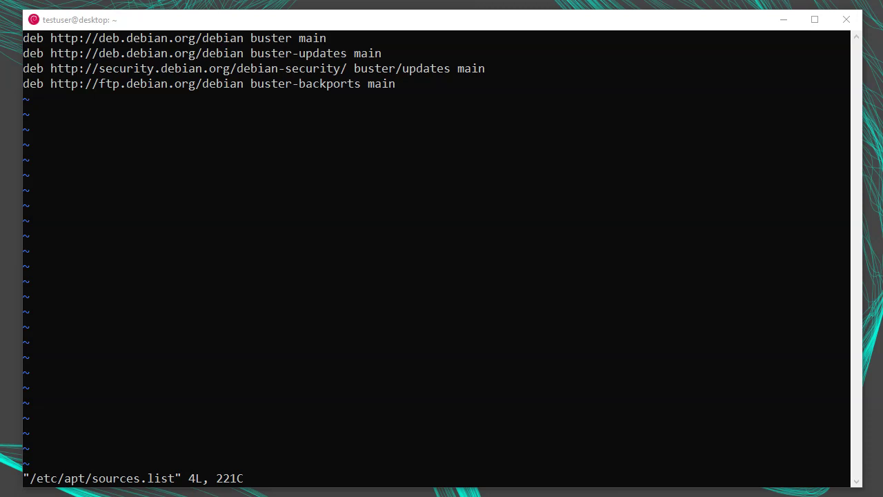
pyautogui.hotkey('alt', 'Tab')
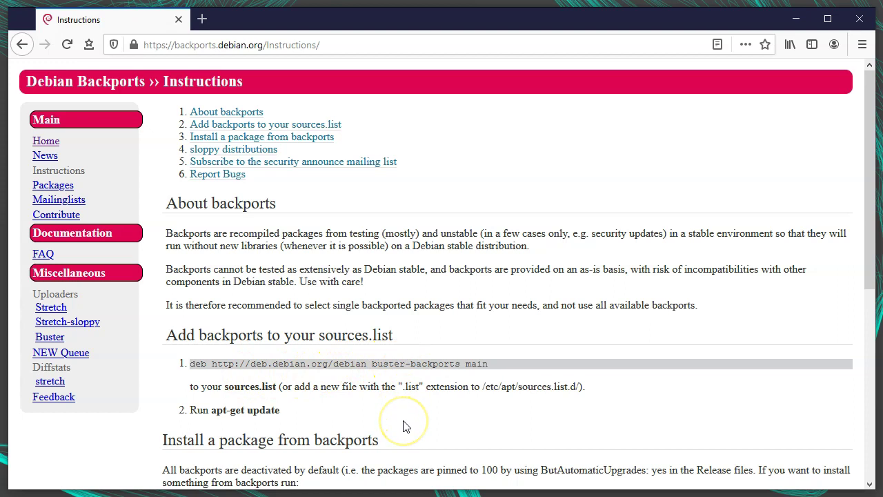
# Minimize Firefox and focus the terminal showing the sources list in vim
pyautogui.click(795, 19)
pyautogui.click(498, 295)
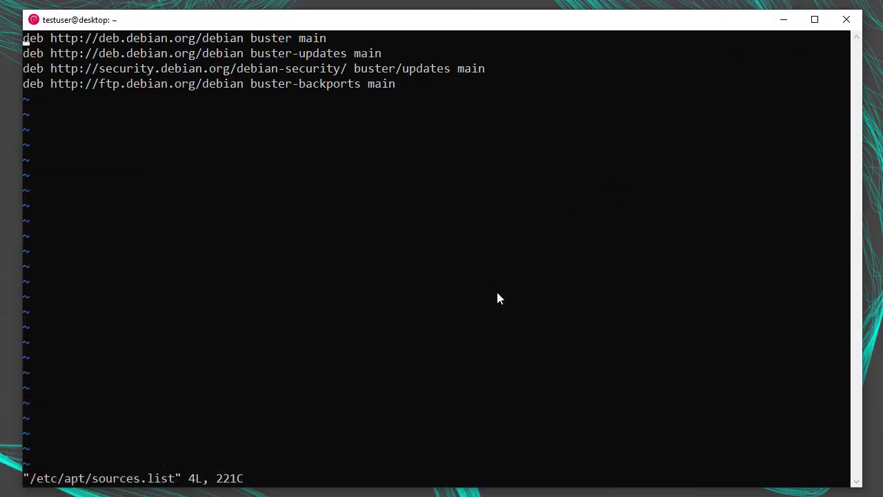
# Save the sources list with :wq, confirm Debian 10 (buster) via /etc/os-release, and clear the screen
pyautogui.write(':wq')
pyautogui.press('Return')
pyautogui.write('/cat')
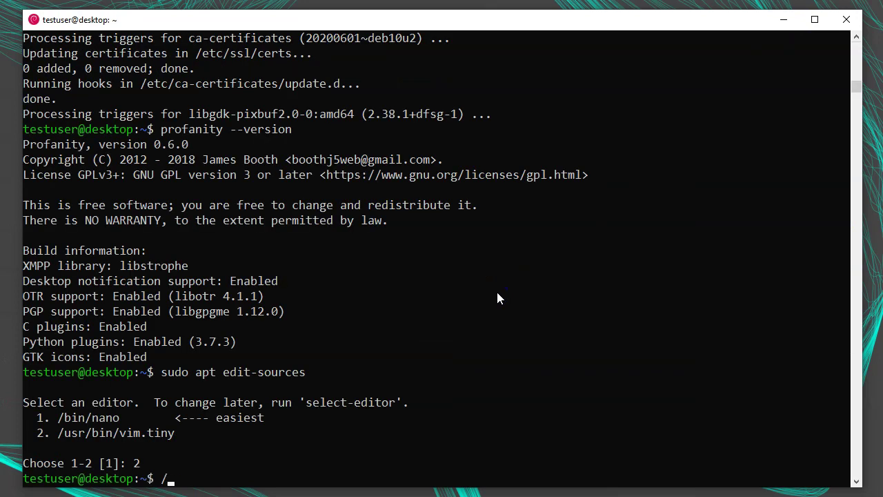
pyautogui.press('BackSpace')
pyautogui.press('BackSpace')
pyautogui.press('BackSpace')
pyautogui.press('BackSpace')
pyautogui.write('cat /etc/os-release')
pyautogui.press('Return')
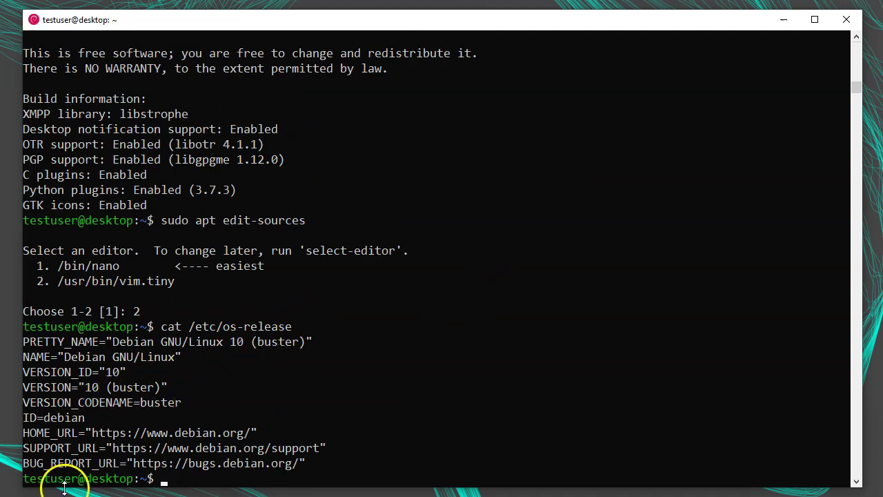
pyautogui.hotkey('ctrl', 'l')
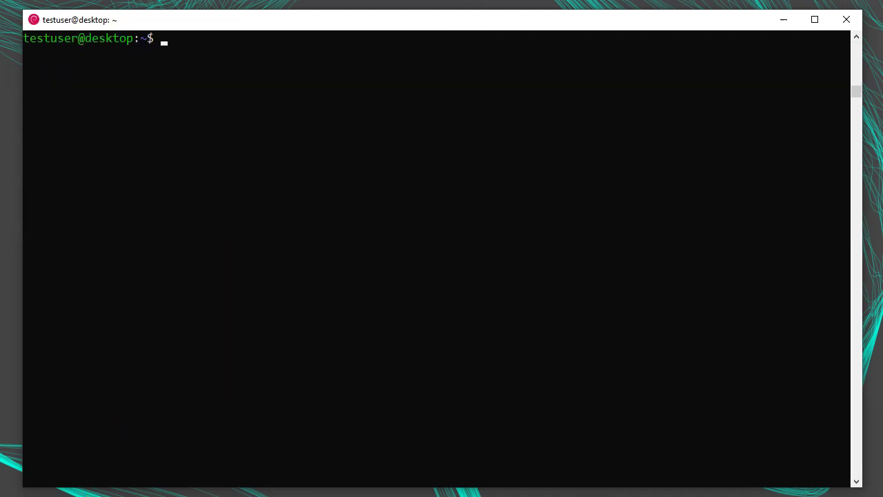
# Update package lists, install Profanity from buster-backports, and confirm version 0.10.0
pyautogui.write('sudo apt update')
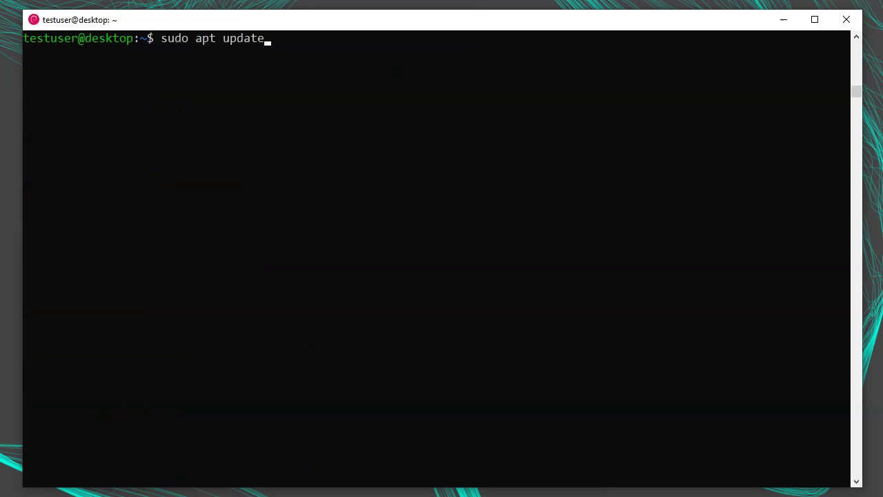
pyautogui.press('Return')
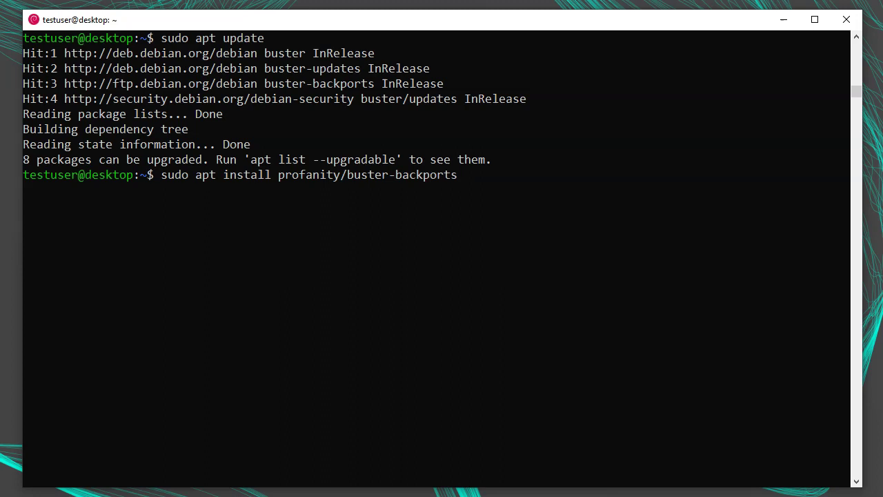
pyautogui.press('Return')
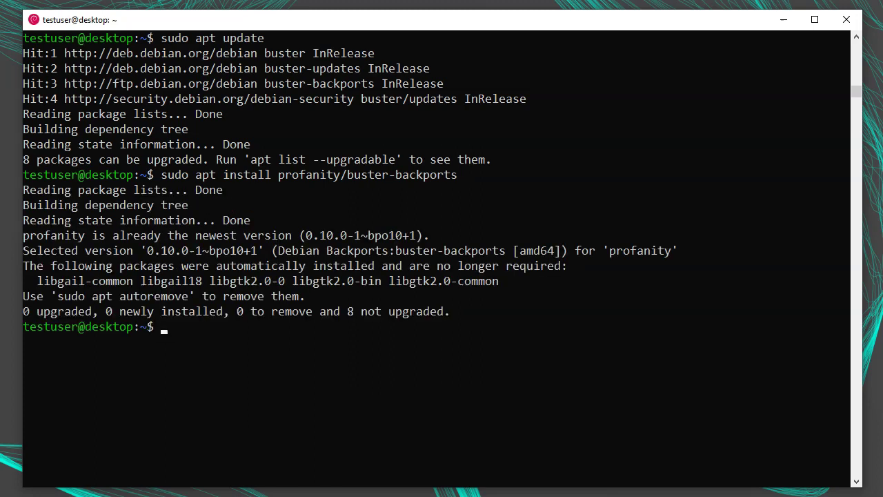
pyautogui.write('profanity --version')
pyautogui.press('Return')
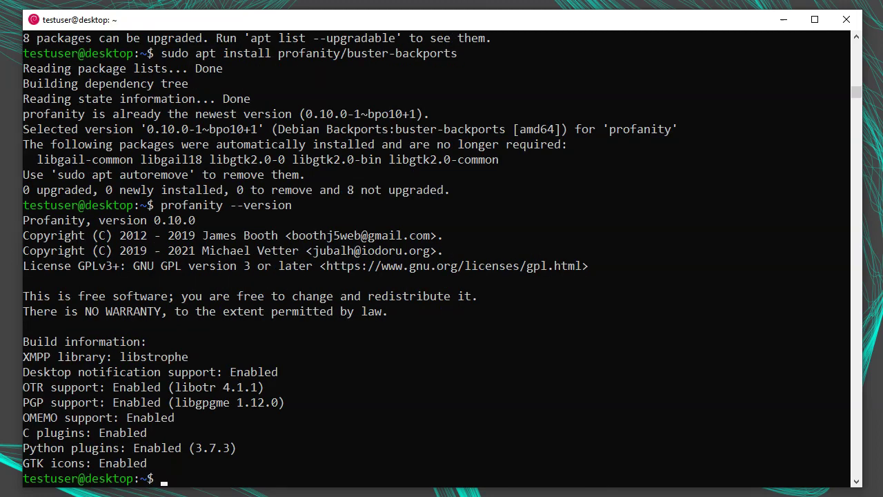
# Note version 0.10.0 and launch Profanity with 'debian run profanity' from the Run dialog
pyautogui.moveTo(154, 221); pyautogui.dragTo(197, 221)
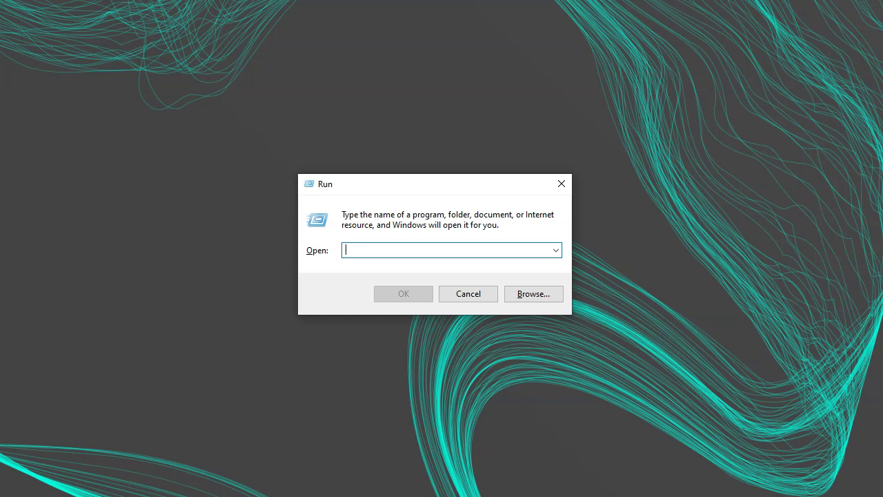
pyautogui.write('debian run profanity')
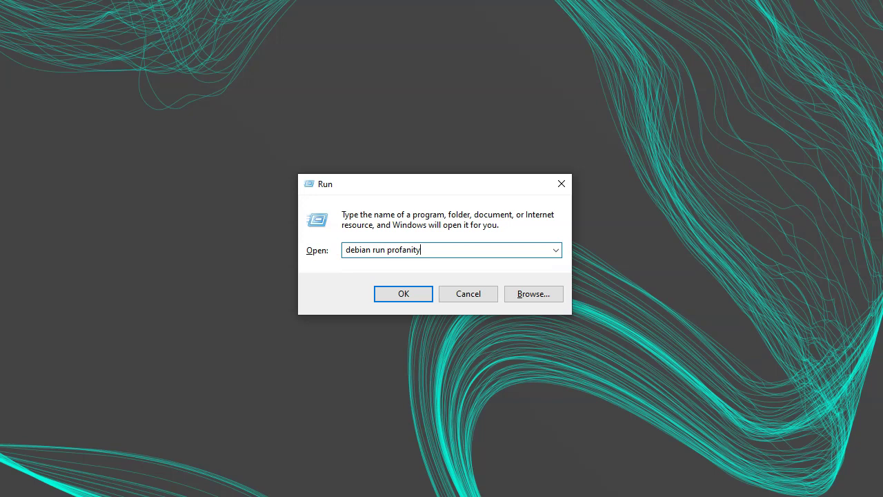
pyautogui.press('Return')
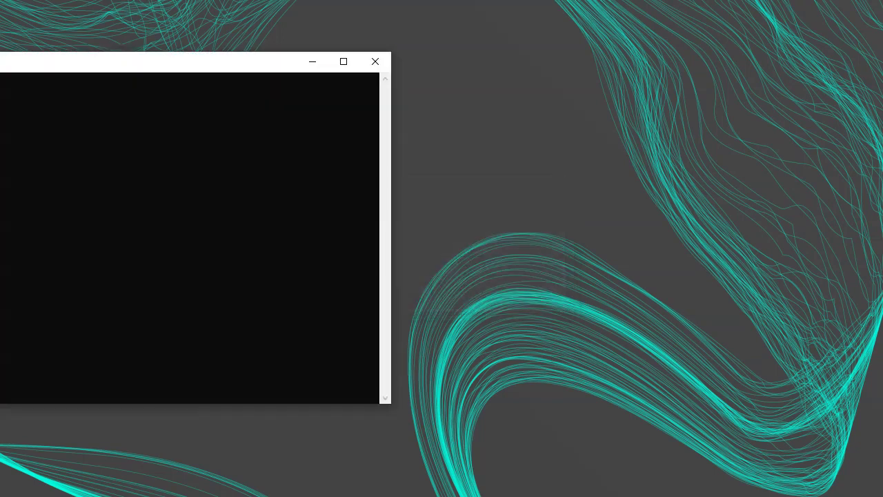
# Centre the Profanity window and relaunch it with 'profanity' from the Windows command line
pyautogui.moveTo(0, 62); pyautogui.dragTo(181, 75)
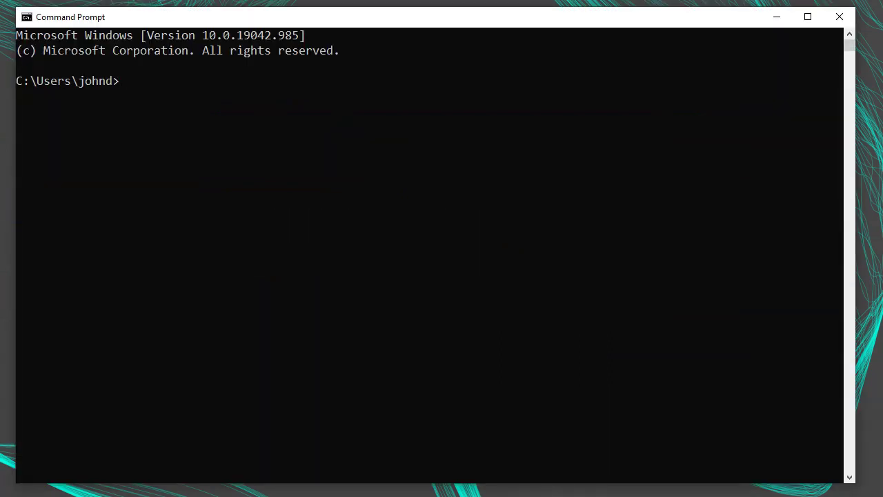
pyautogui.write('profanity')
pyautogui.press('Return')
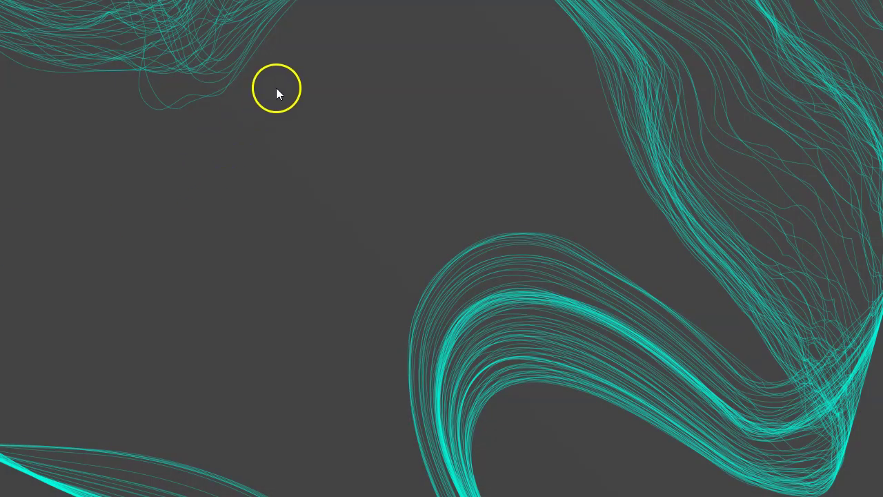
# Create a desktop shortcut named 'Launch Profanity' that runs 'debian run profanity'
pyautogui.rightClick(276, 87)
pyautogui.moveTo(383, 285)
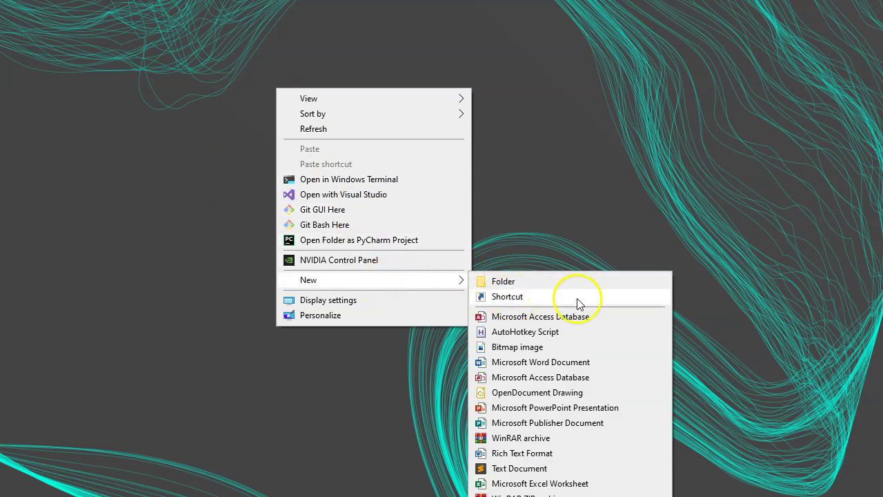
pyautogui.click(578, 298)
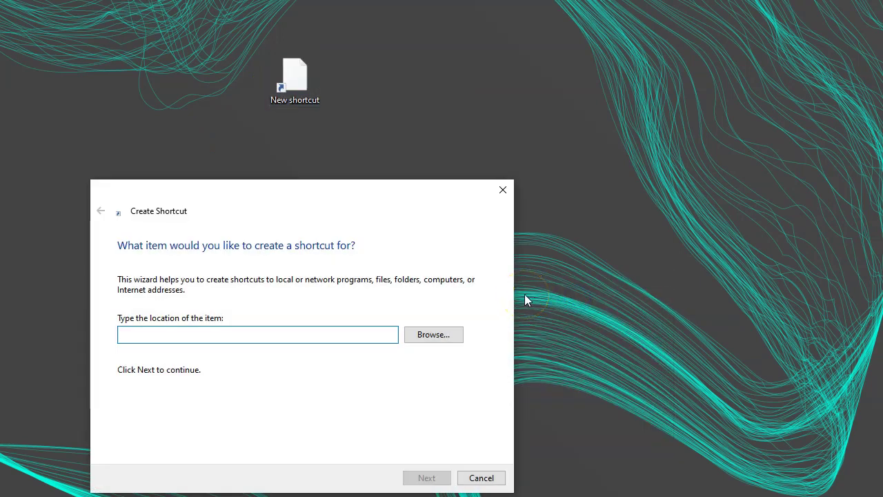
pyautogui.write('debian run profani')
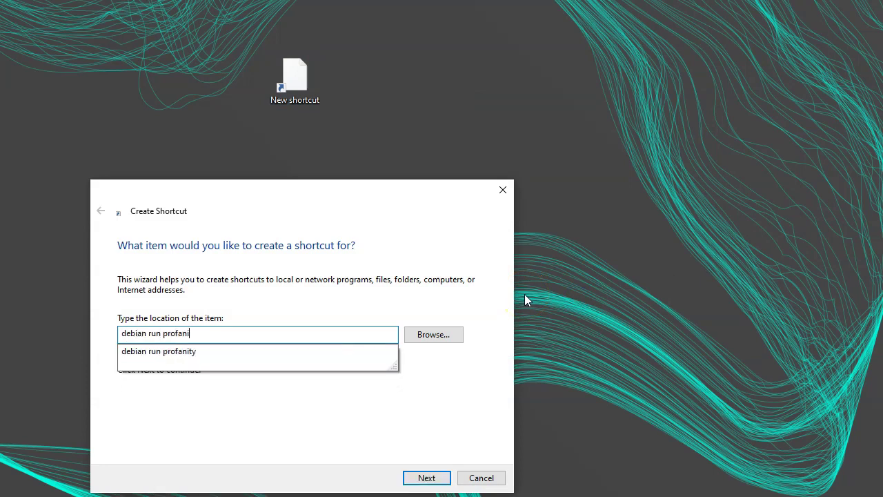
pyautogui.write('ty')
pyautogui.click(421, 478)
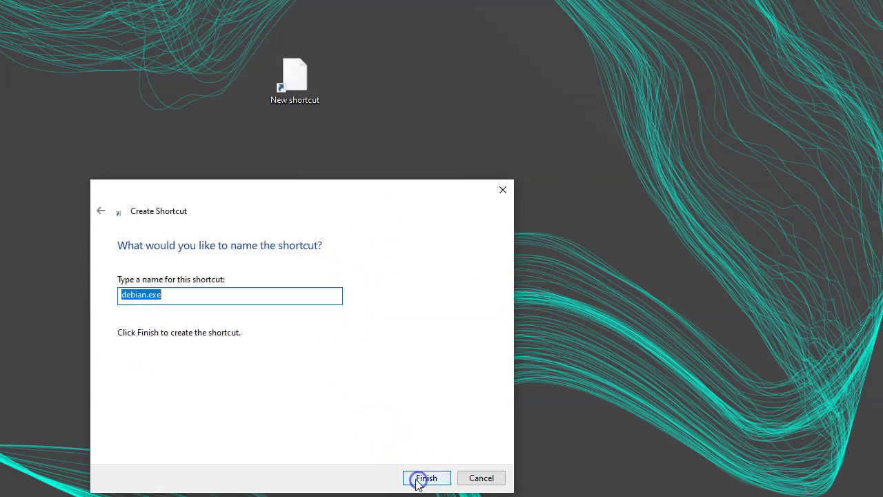
pyautogui.write('Launch Profanity')
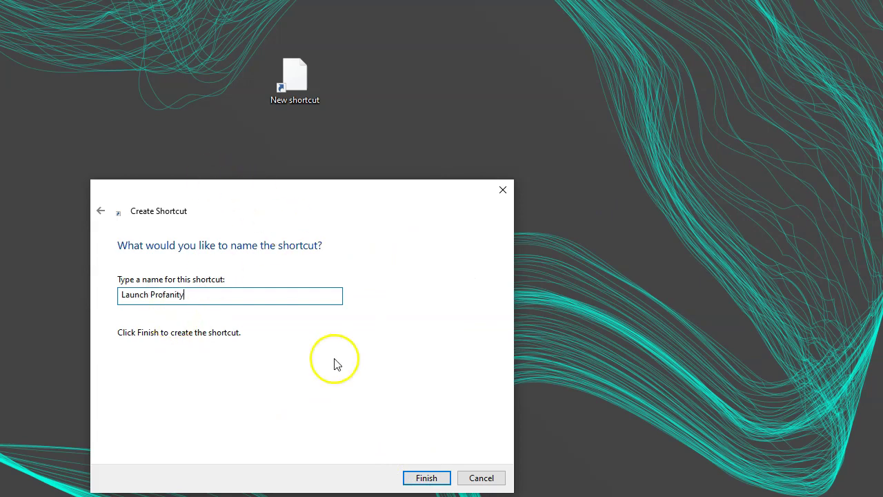
pyautogui.click(422, 478)
# Nudge the Launch Profanity icon right, view its options, then bring up the Run box
pyautogui.moveTo(286, 101); pyautogui.dragTo(339, 102)
pyautogui.rightClick(340, 73)
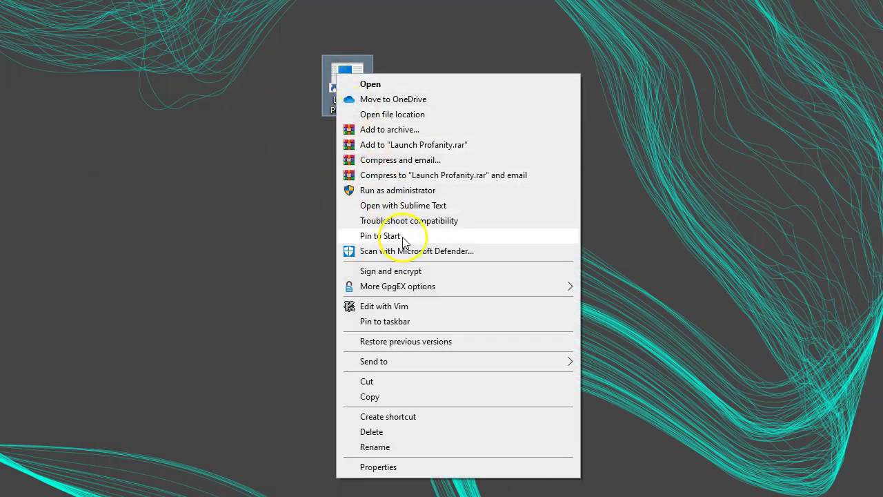
pyautogui.press('super+r')
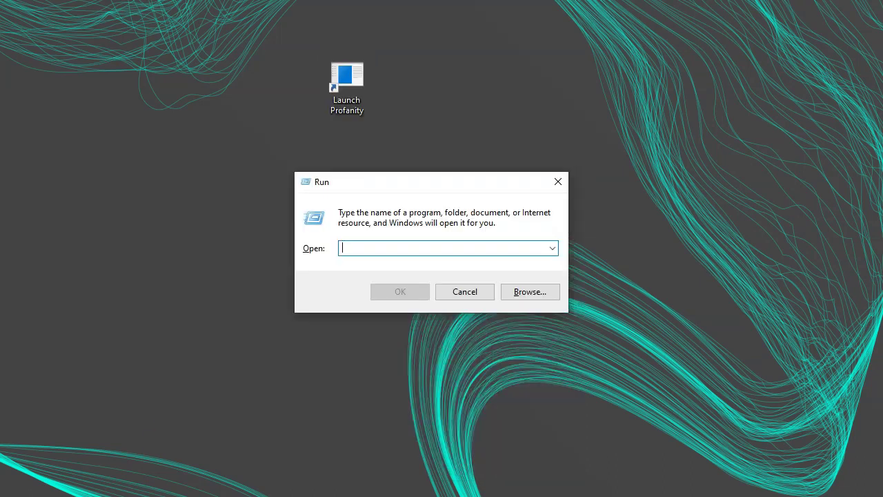
# Open shell:startup and start a new shortcut there targeting 'debian run profanity'
pyautogui.write('shell:startup')
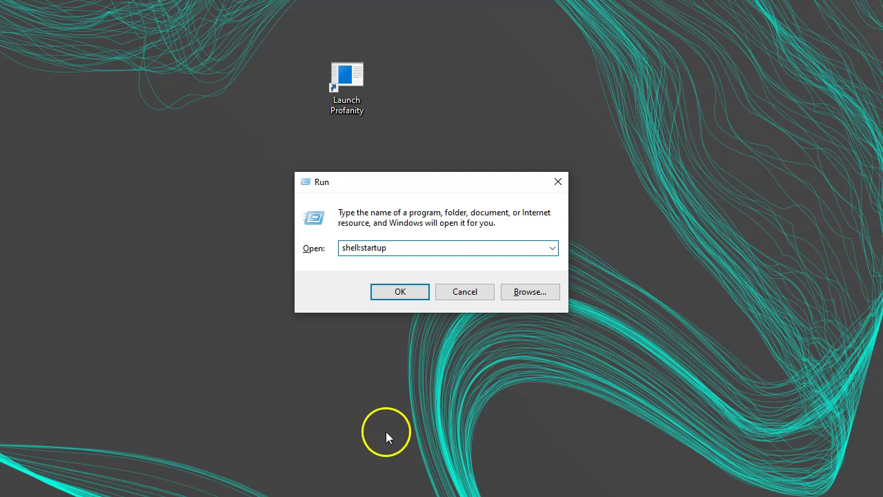
pyautogui.click(398, 292)
pyautogui.rightClick(304, 205)
pyautogui.moveTo(364, 452)
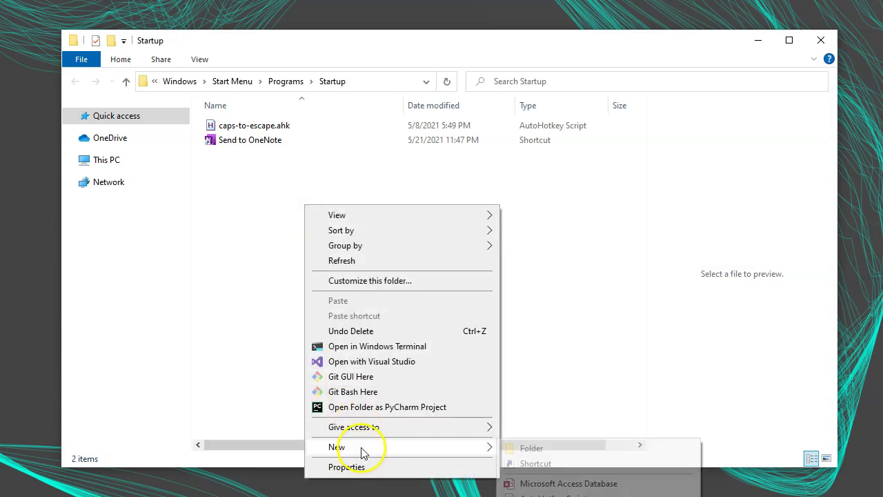
pyautogui.click(573, 465)
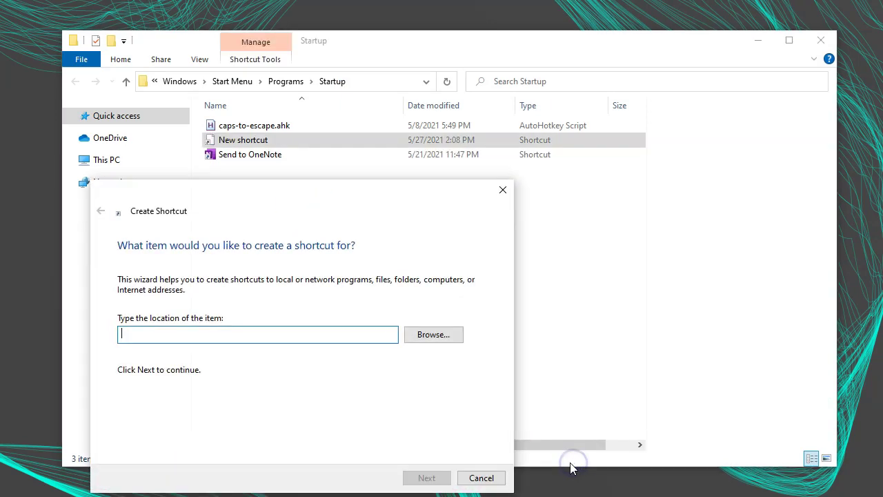
pyautogui.write('debian run profanity')
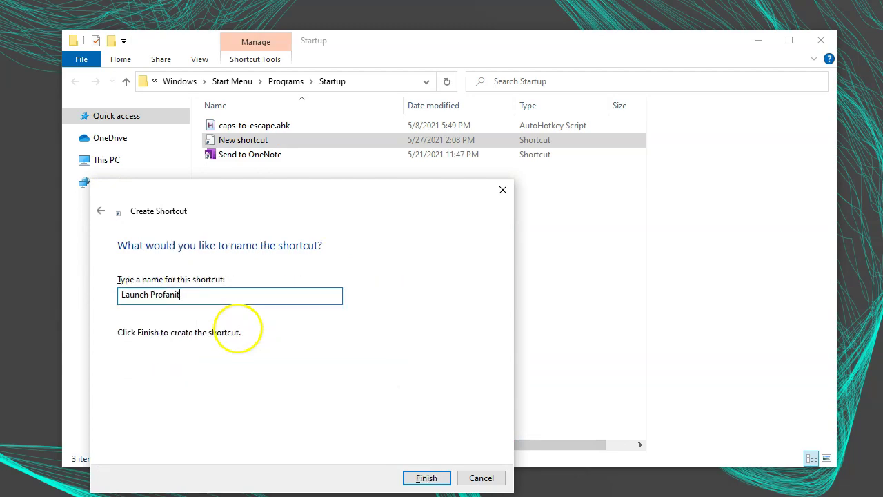
pyautogui.press('Return')
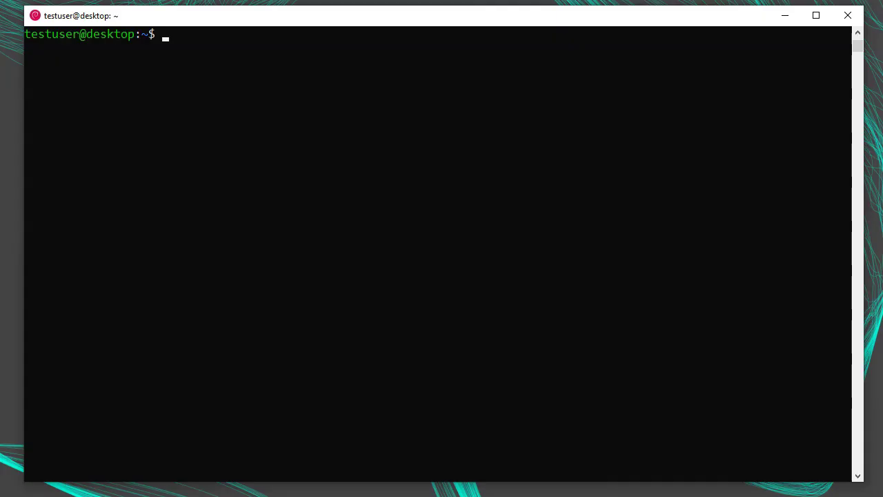
# Check Profanity's version and install path with 'profanity --version' and 'which profanity', then launch it
pyautogui.write('profanity --version')
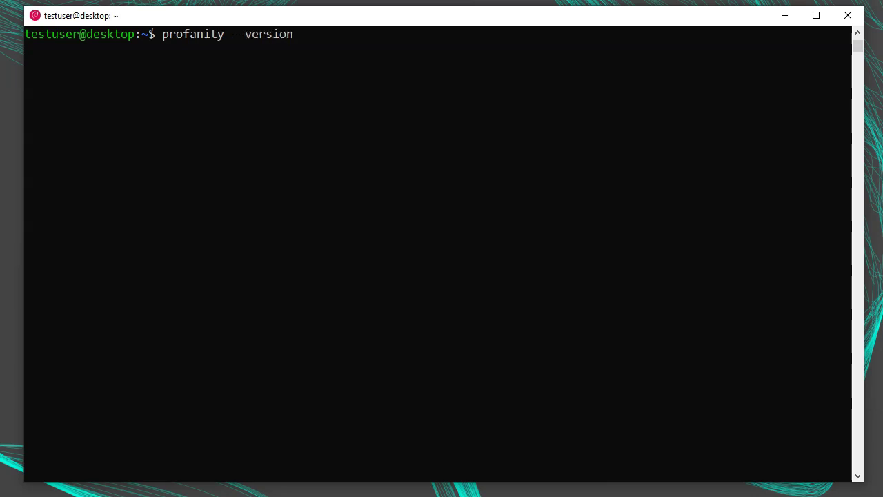
pyautogui.press('Return')
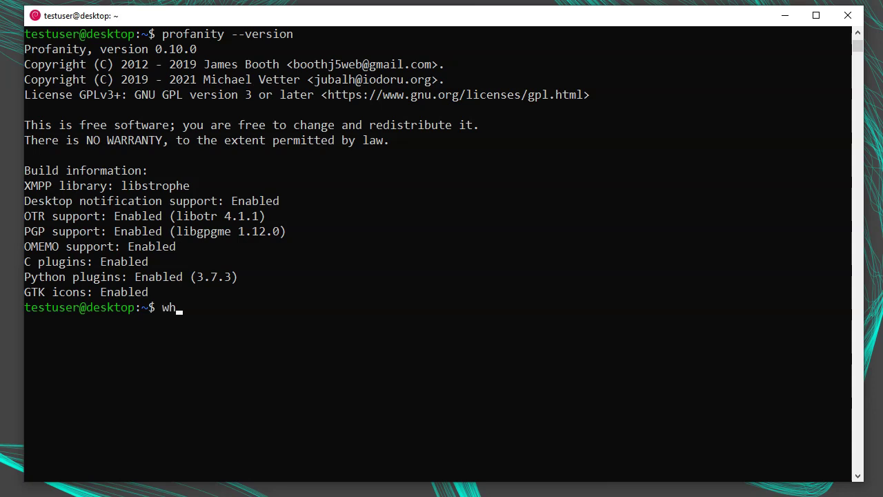
pyautogui.write('y')
pyautogui.press('Return')
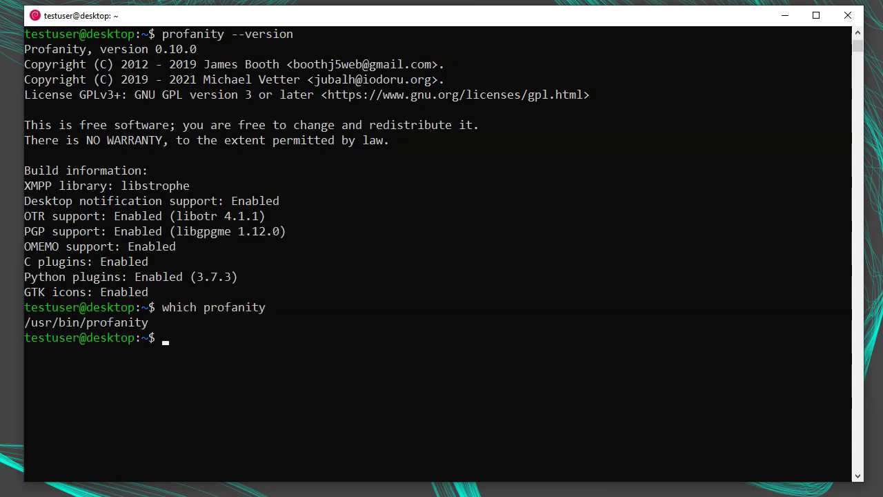
pyautogui.write('profanity')
pyautogui.press('Return')
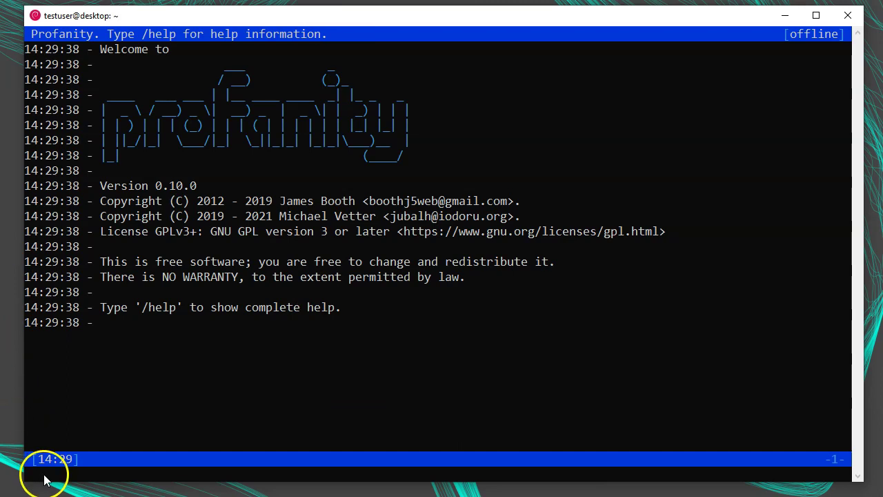
# Show Profanity's help options with /help and the full command list with /help commands
pyautogui.write('/help')
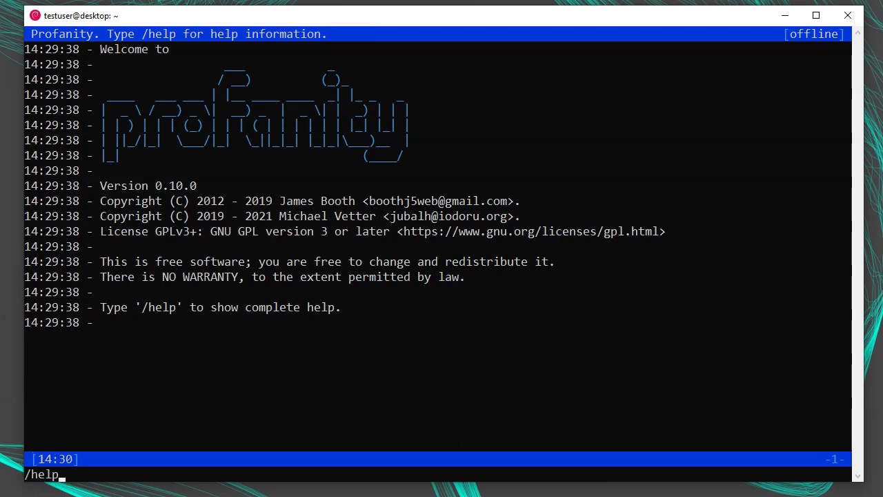
pyautogui.press('Return')
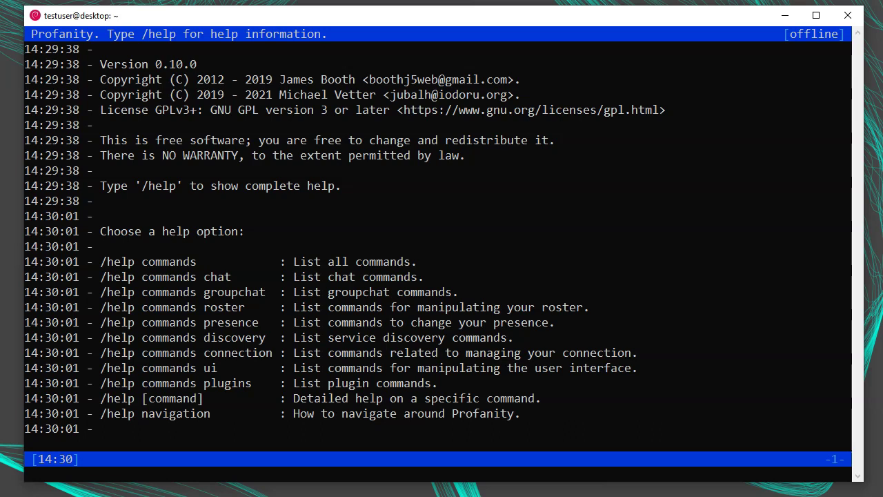
pyautogui.write('/help commands')
pyautogui.press('Return')
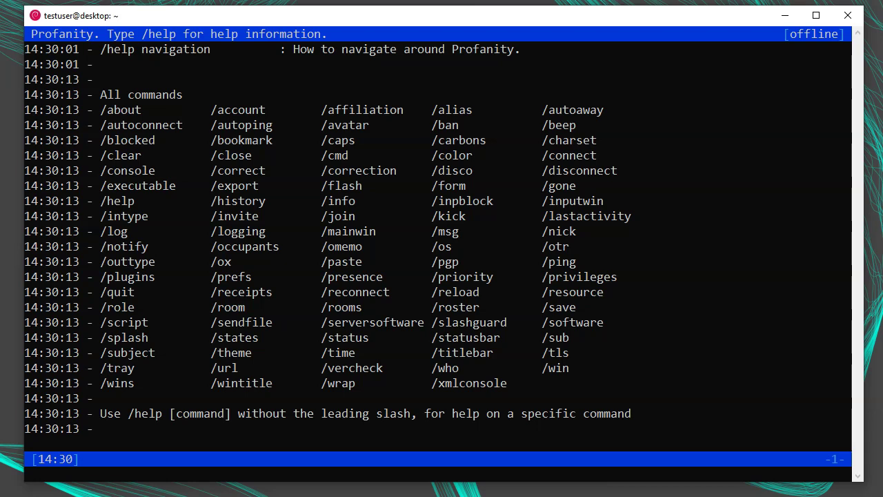
# Show the quit command's help twice with /help quit and recall earlier commands from history
pyautogui.write('/help quit')
pyautogui.press('Return')
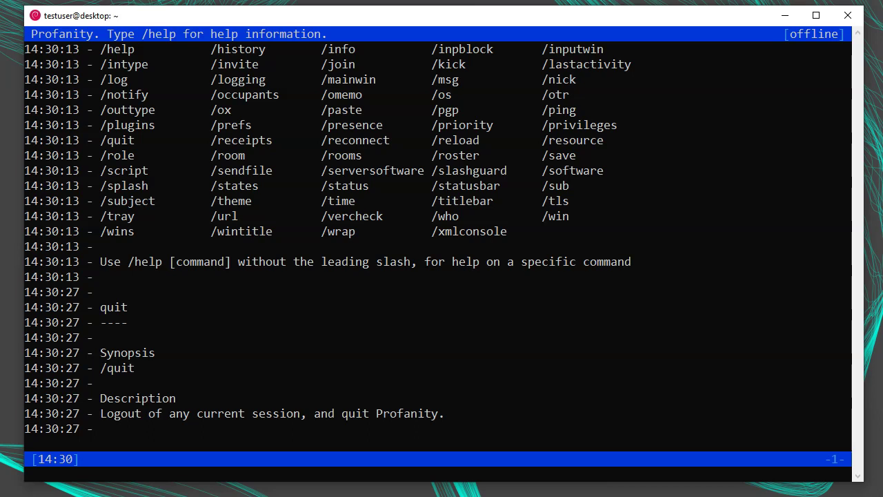
pyautogui.write('/help quit')
pyautogui.press('Return')
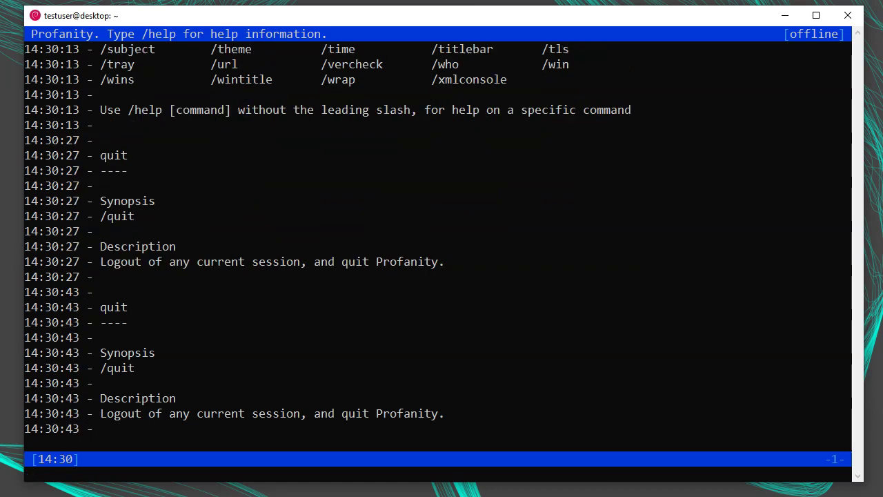
pyautogui.press('Up')
pyautogui.press('Up')
pyautogui.press('Up')
# Clear the input line and display the connect command's help with /help connect
pyautogui.press('Down')
pyautogui.press('Down')
pyautogui.press('Down')
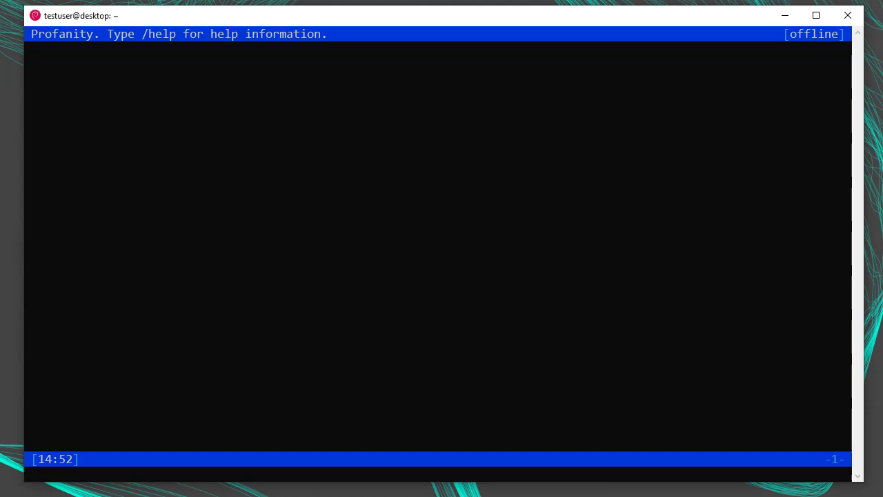
pyautogui.write('/help connect')
pyautogui.press('Return')
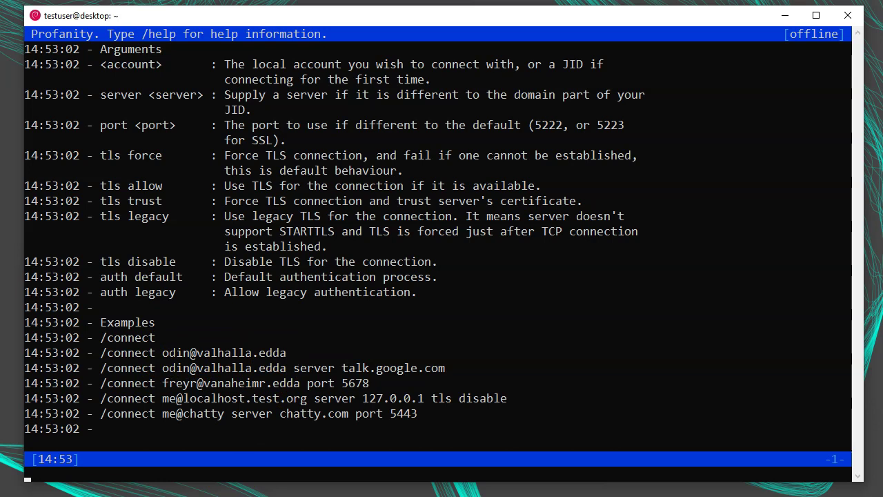
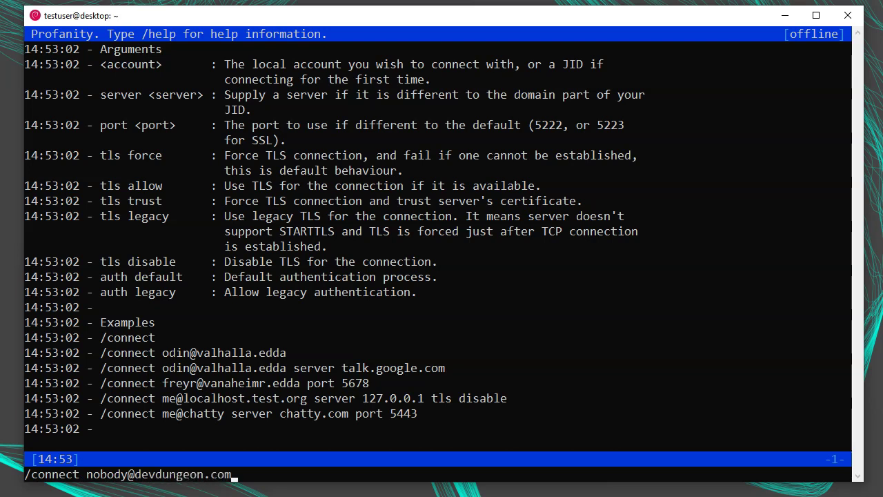
# Connect to the devdungeon.com account, enter its password, then type a connect command with 'tls trust'
pyautogui.press('Home')
pyautogui.press('Return')
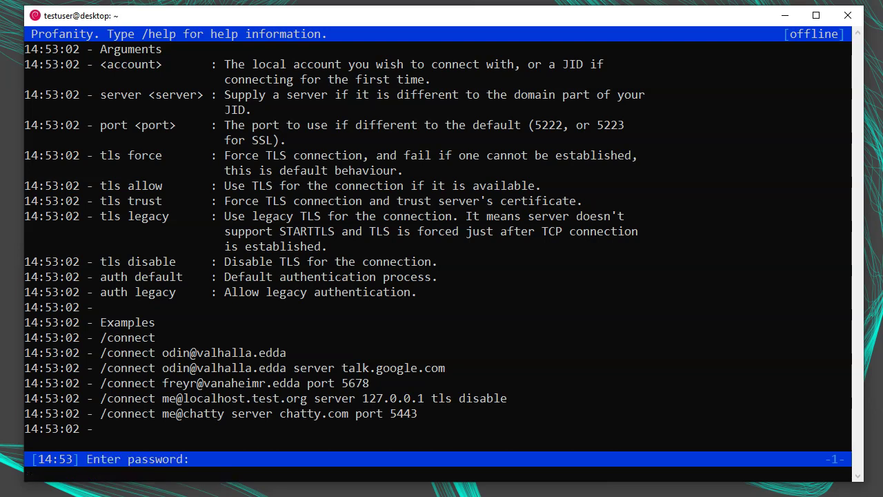
pyautogui.press('Return')
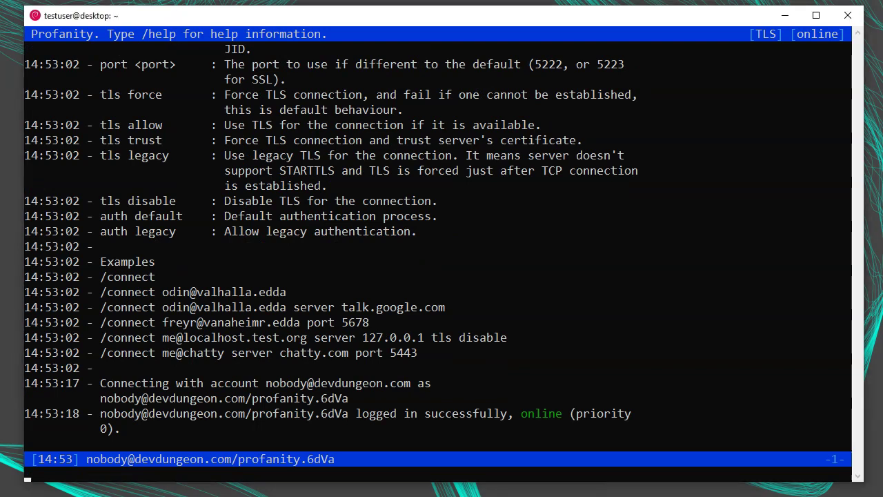
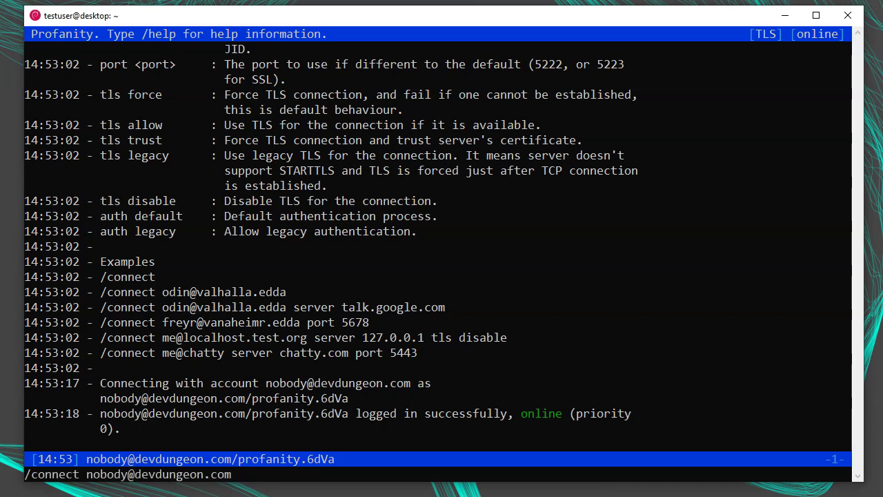
pyautogui.write(' tls trust')
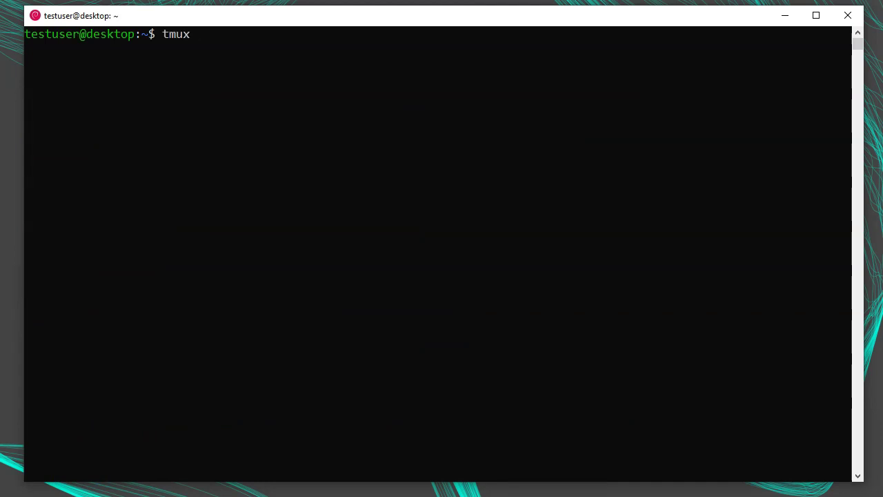
# Start a tmux session running Profanity, detach, and reattach with 'tmux attach'
pyautogui.press('Return')
pyautogui.write('profanity')
pyautogui.press('Return')
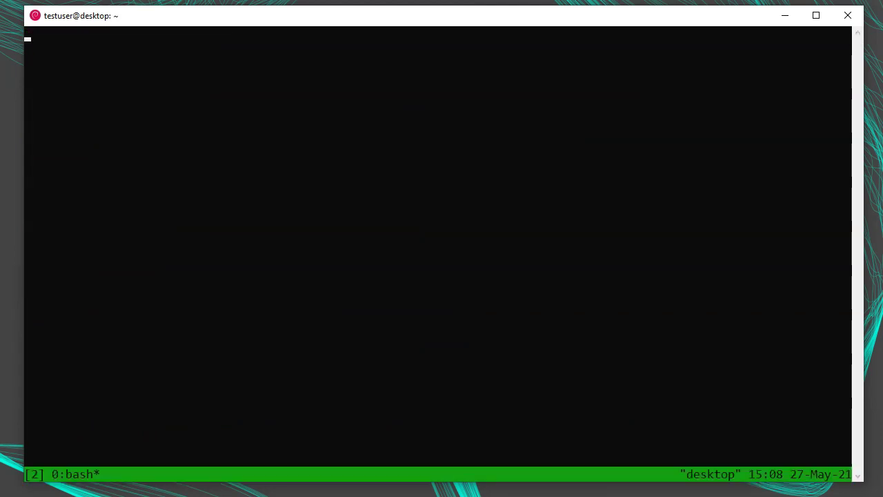
pyautogui.hotkey('ctrl', 'b')
pyautogui.write('dtmux at')
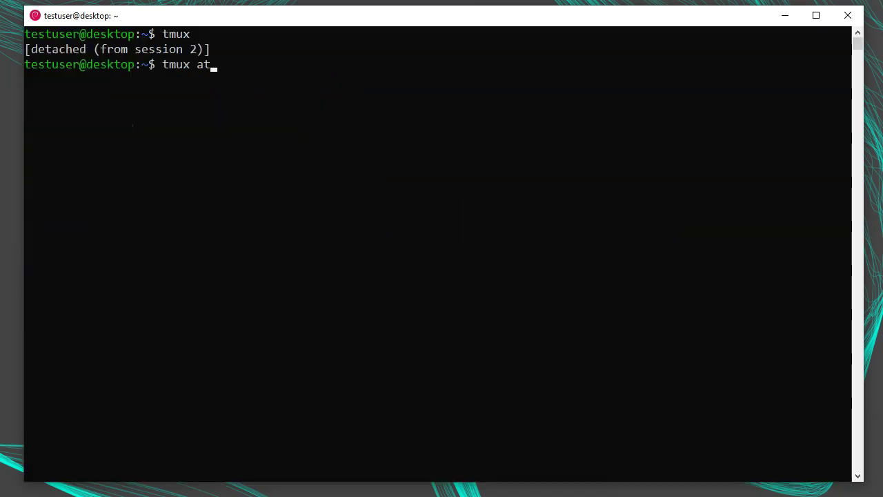
pyautogui.write('tach')
pyautogui.press('Return')
# Detach from tmux, clear the screen, relaunch Profanity and begin a /connect for the devdungeon.com account
pyautogui.hotkey('ctrl', 'b')
pyautogui.press('d')
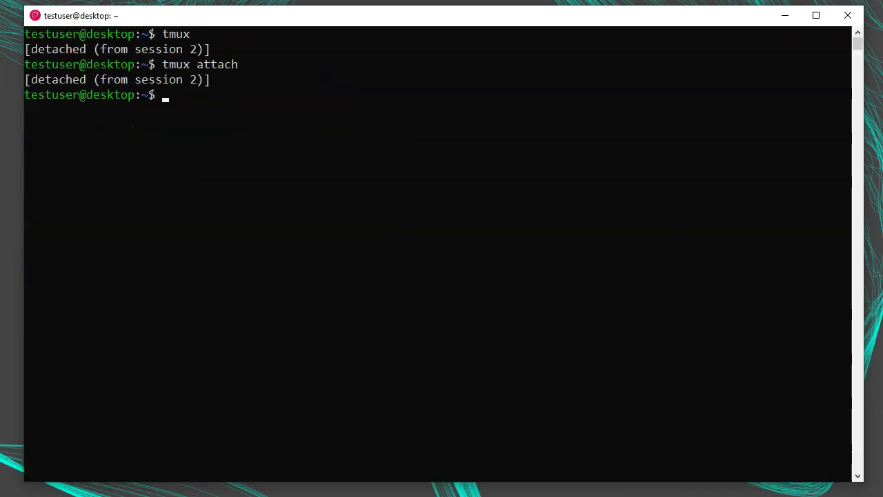
pyautogui.hotkey('ctrl', 'l')
pyautogui.write('profanity')
pyautogui.press('Return')
pyautogui.write('/connect ')
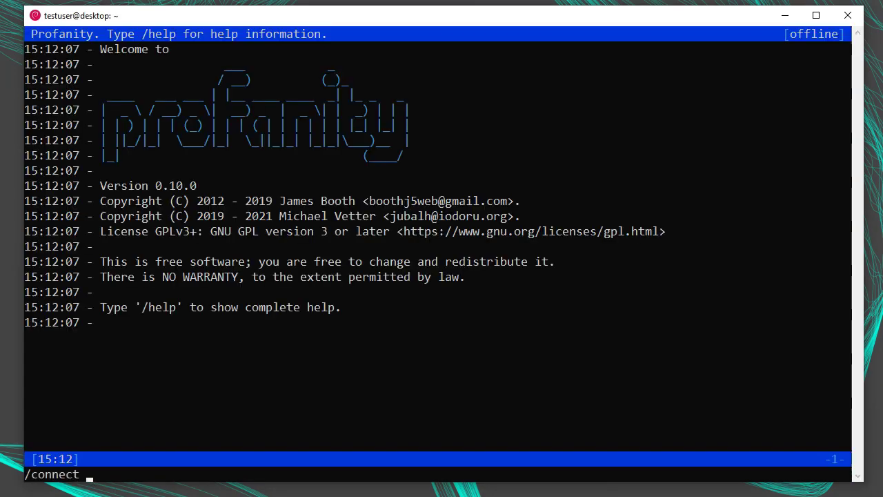
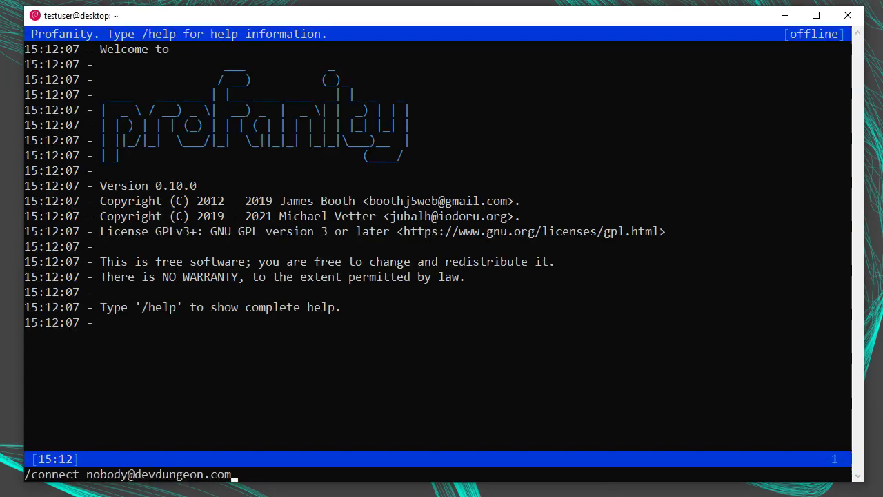
# Log in to the devdungeon.com account with its password and list rooms with /rooms
pyautogui.press('Return')
pyautogui.press('Return')
pyautogui.write('/rooms')
pyautogui.press('Return')
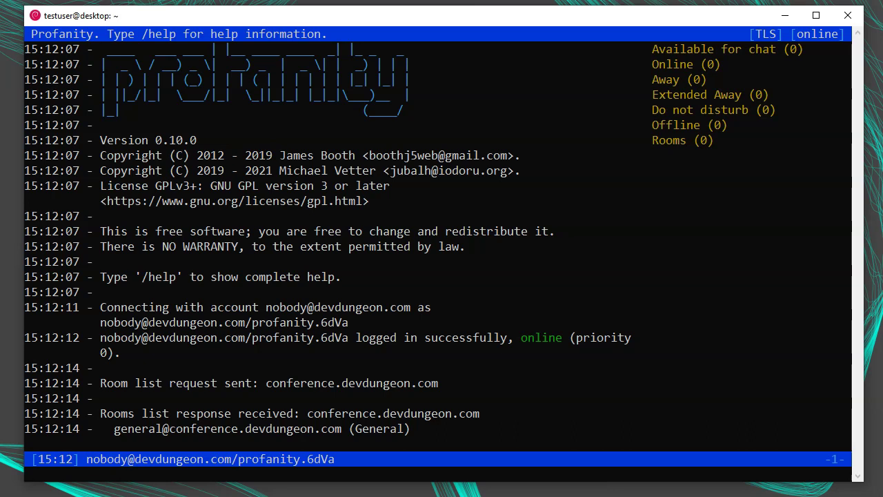
pyautogui.write('/rooms')
pyautogui.write('service conference.d')
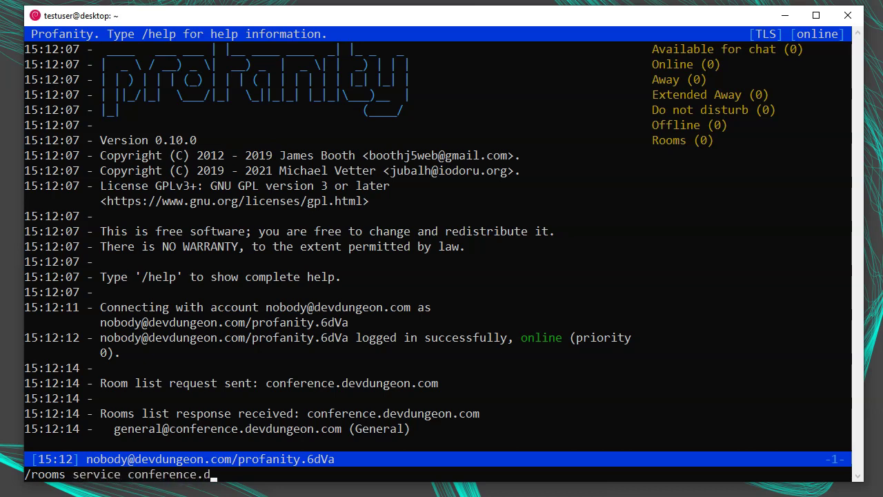
pyautogui.write('evdungeon.com')
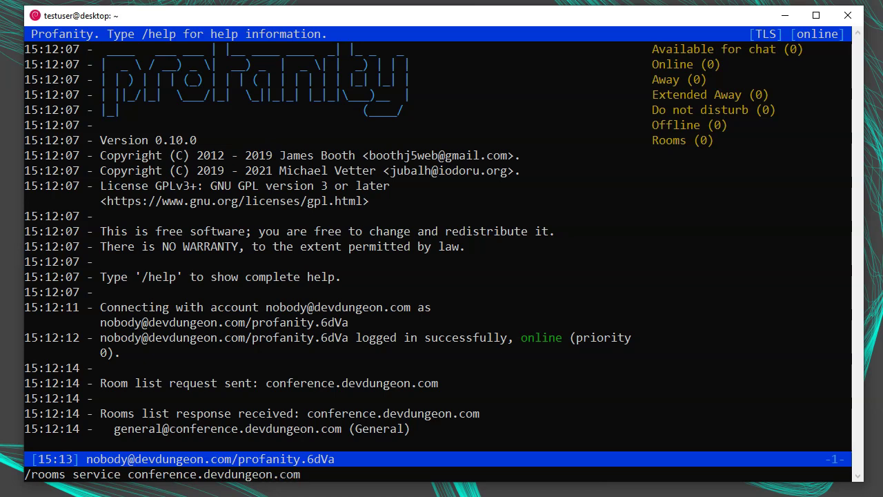
pyautogui.press('Return')
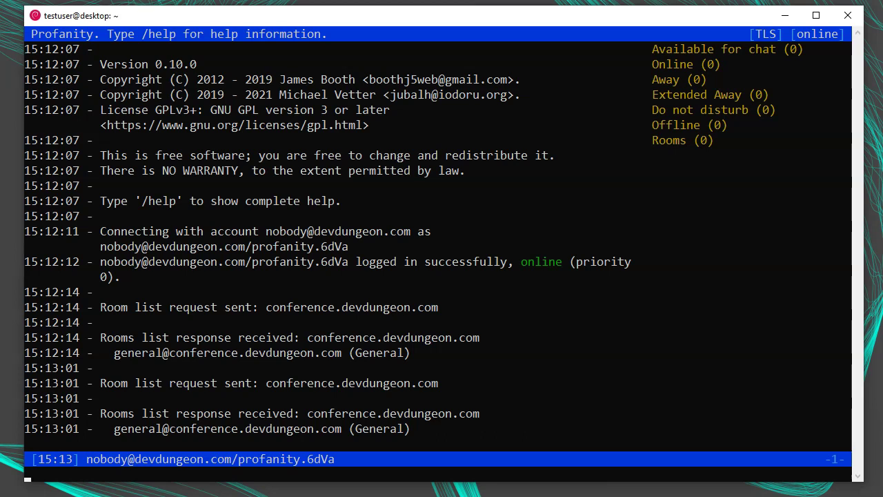
pyautogui.write('/join general@conference.devdungeon.com')
pyautogui.press('Return')
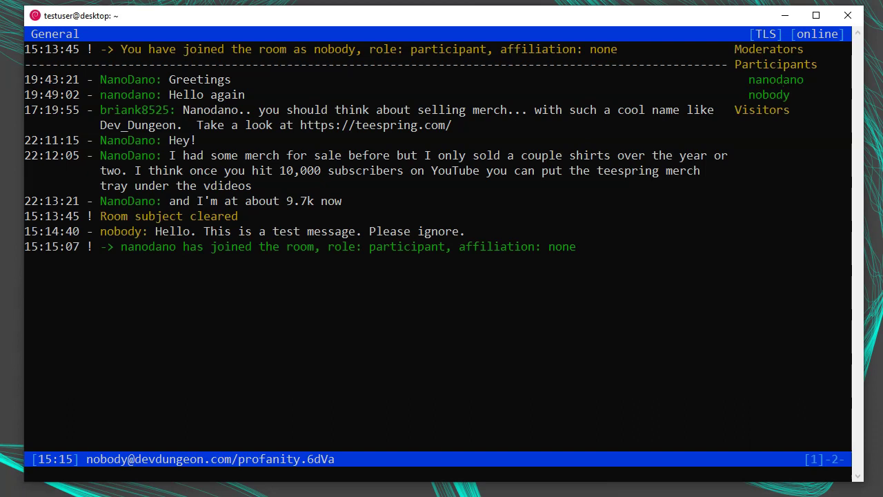
pyautogui.write('Hello nano!')
pyautogui.press('Return')
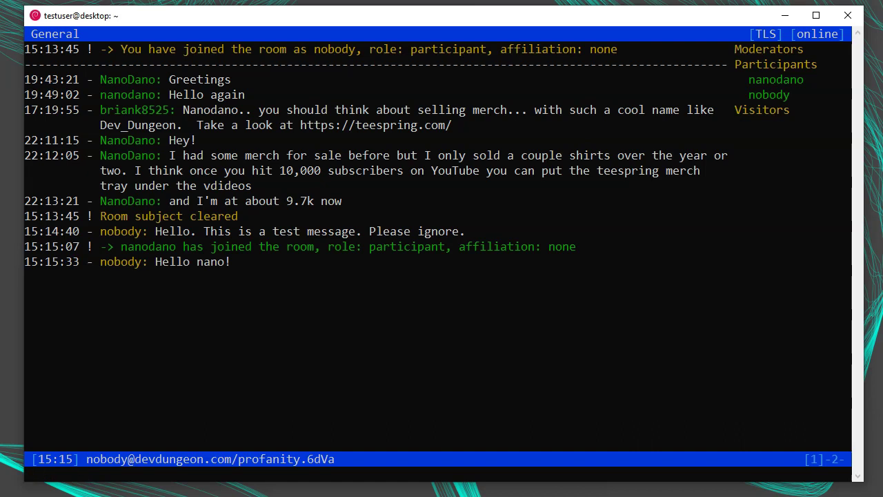
# Send 'hello!!' addressed to the other participant's completed nickname, then bookmark the room with /bookmark
pyautogui.write('nan')
pyautogui.press('Tab')
pyautogui.write('hello!!')
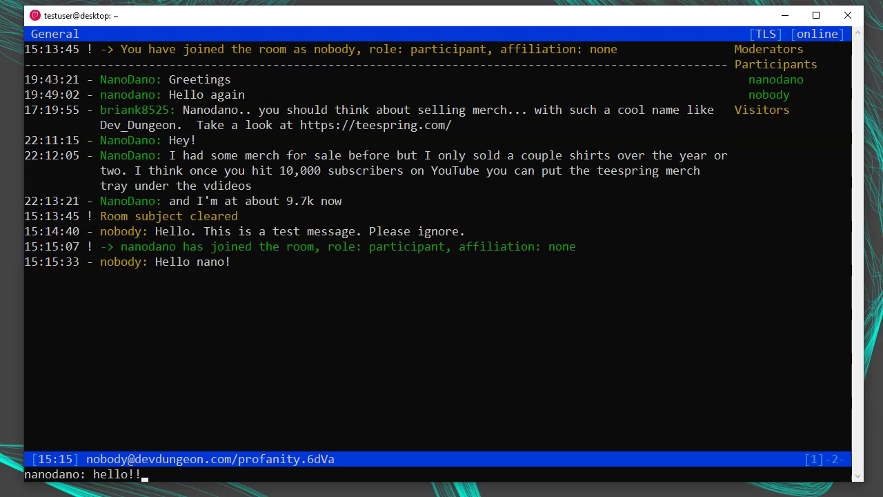
pyautogui.press('Return')
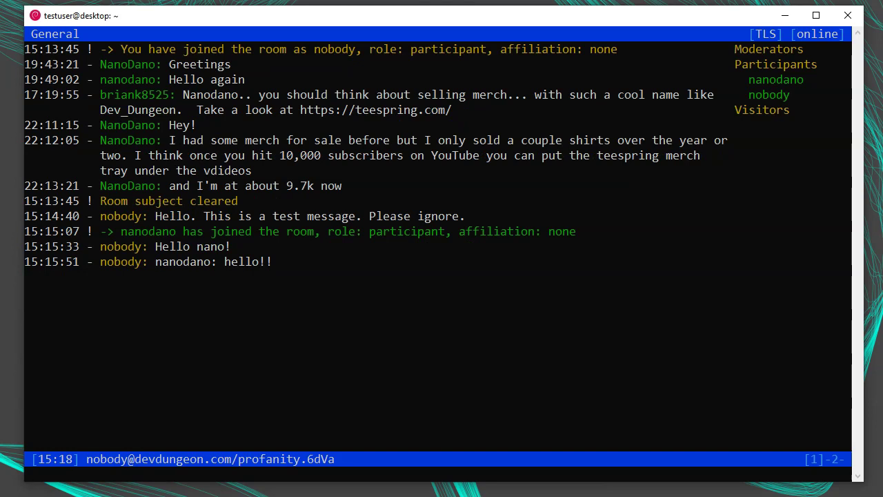
pyautogui.write('/bookmark')
pyautogui.press('Return')
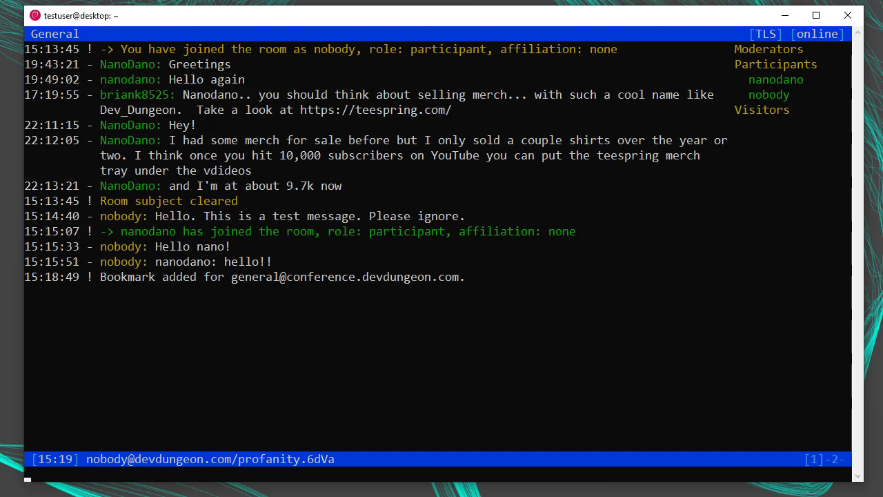
# Switch between the console and General room windows, then list open windows with /wins in the console
pyautogui.hotkey('alt', '1')
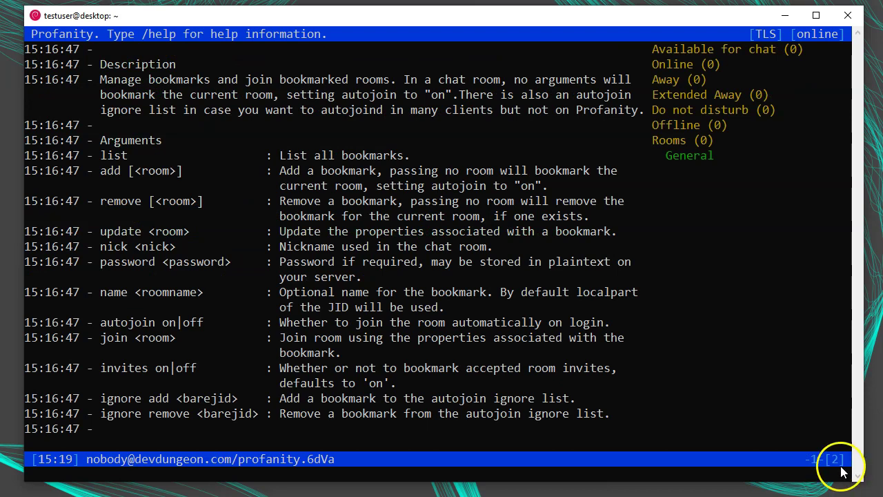
pyautogui.hotkey('alt', '2')
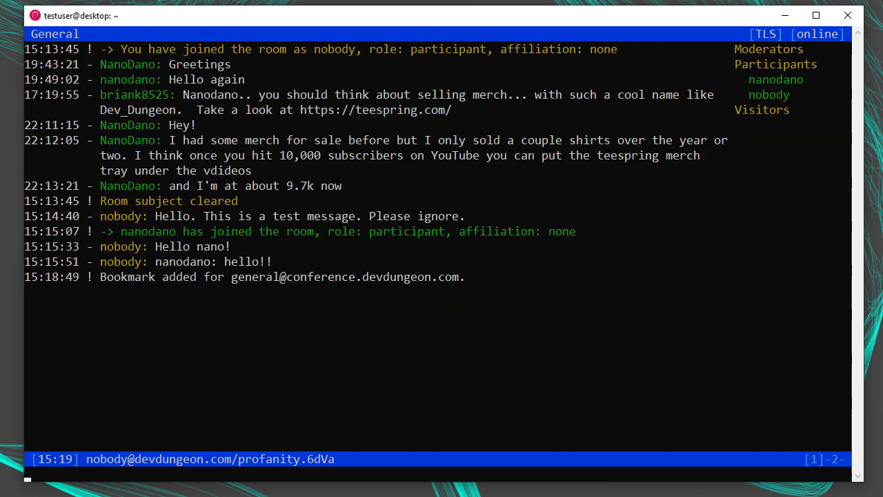
pyautogui.hotkey('alt', '1')
pyautogui.write('/wins')
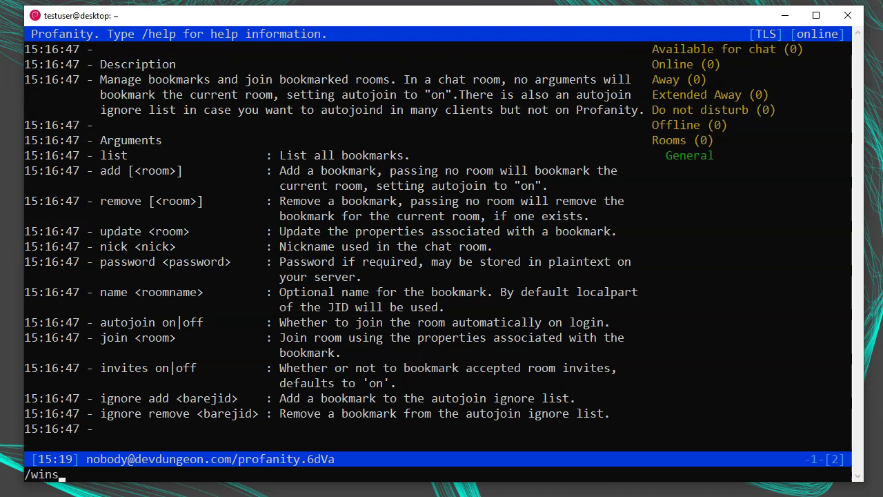
pyautogui.press('Return')
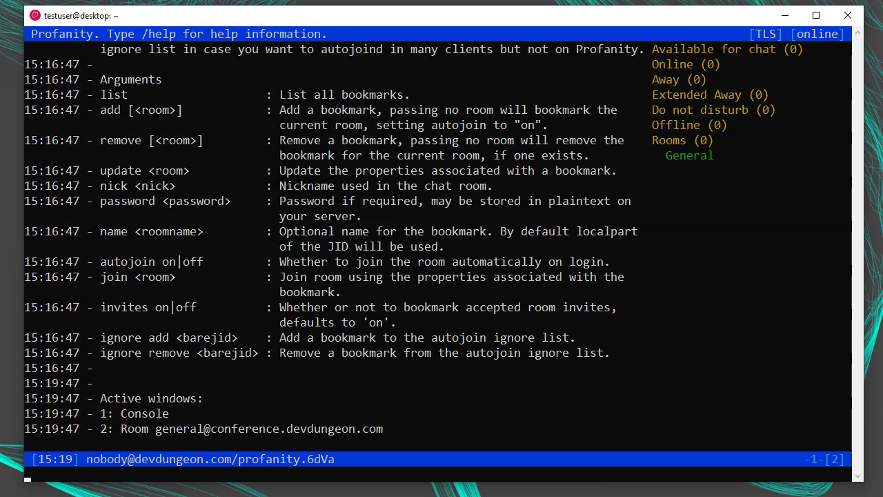
# Toggle repeatedly between the General room and console windows, ending in the console
pyautogui.hotkey('alt', '2')
pyautogui.hotkey('alt', '1')
pyautogui.hotkey('alt', '2')
pyautogui.hotkey('alt', '1')
pyautogui.hotkey('alt', '2')
pyautogui.hotkey('alt', '1')
pyautogui.hotkey('alt', '2')
pyautogui.hotkey('alt', '1')
pyautogui.hotkey('alt', '2')
pyautogui.write('/close')
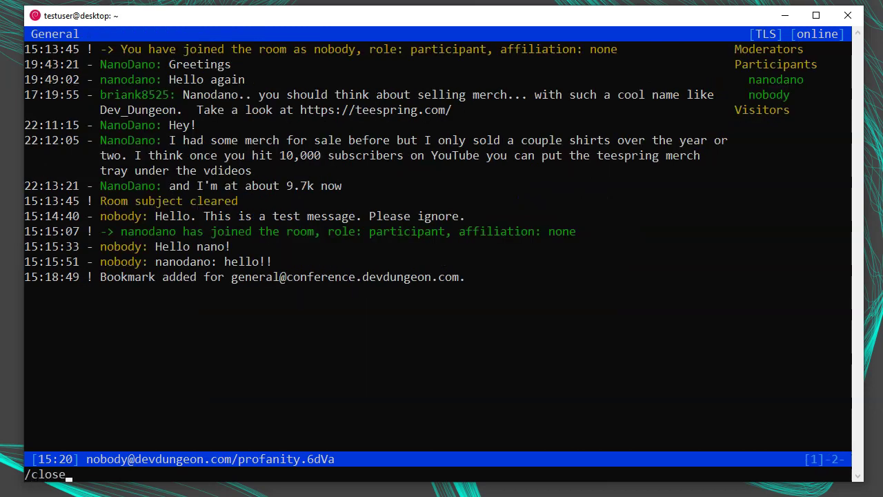
pyautogui.press('Return')
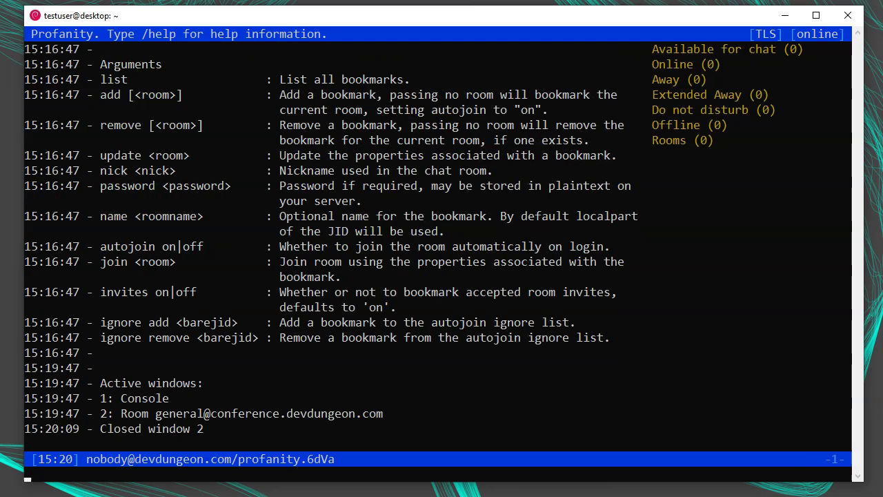
pyautogui.press('Up')
pyautogui.press('Up')
pyautogui.press('Up')
pyautogui.press('Up')
pyautogui.press('Up')
pyautogui.press('Up')
pyautogui.press('Up')
pyautogui.press('Up')
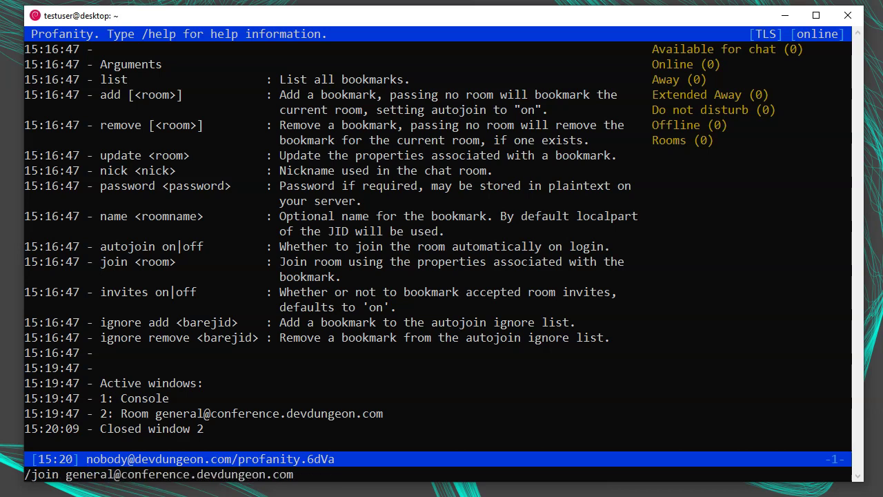
pyautogui.press('Return')
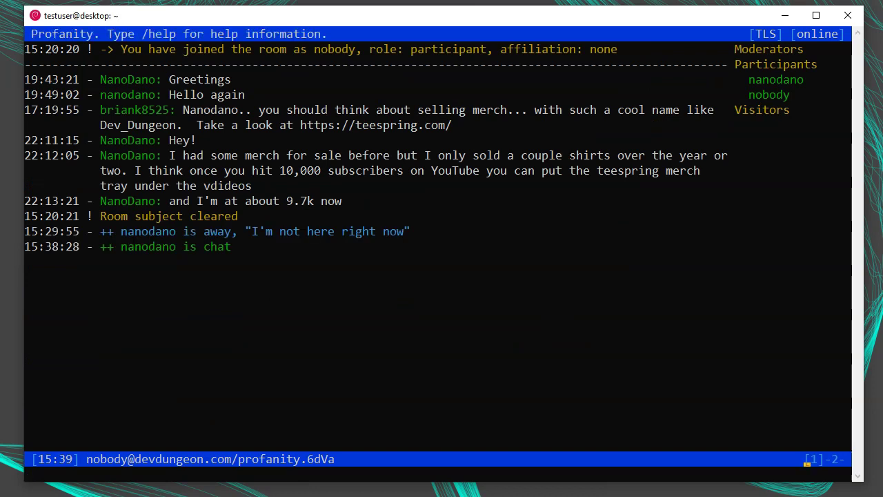
pyautogui.hotkey('alt', '1')
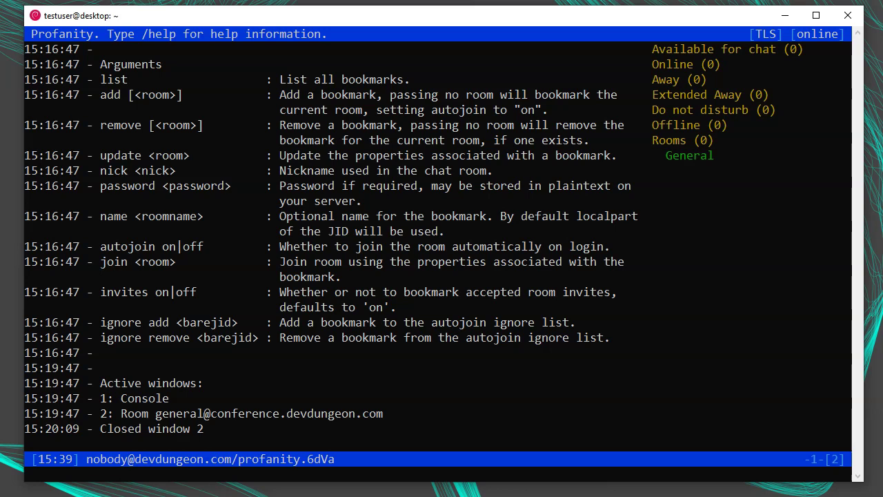
# Show /help roster, then add the General room member to the roster with their JID and nickname
pyautogui.write('/help roster')
pyautogui.press('Return')
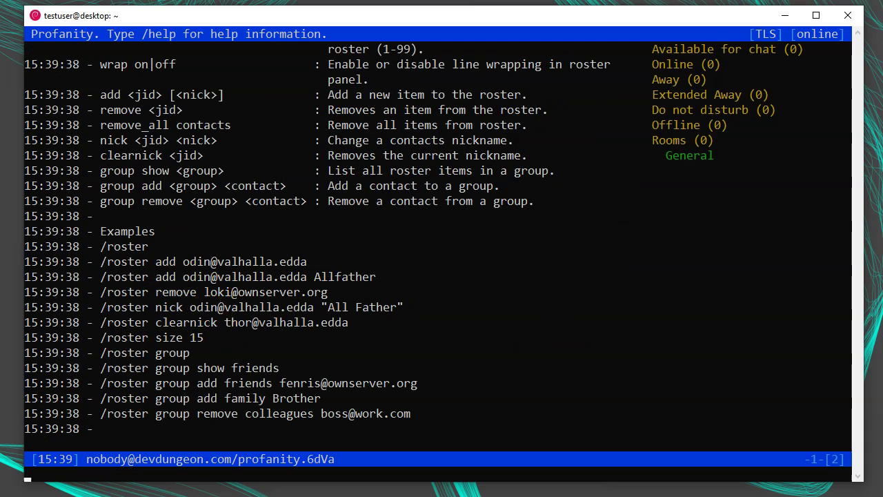
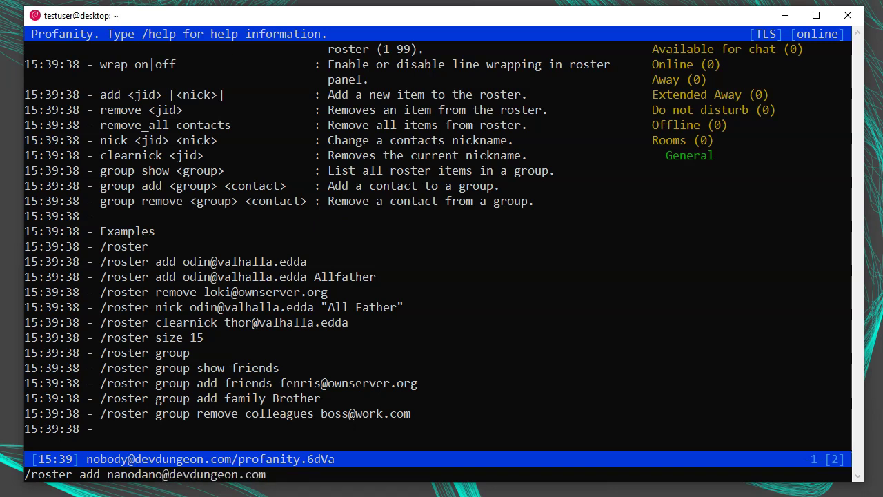
pyautogui.write(' NanoDano')
pyautogui.press('Return')
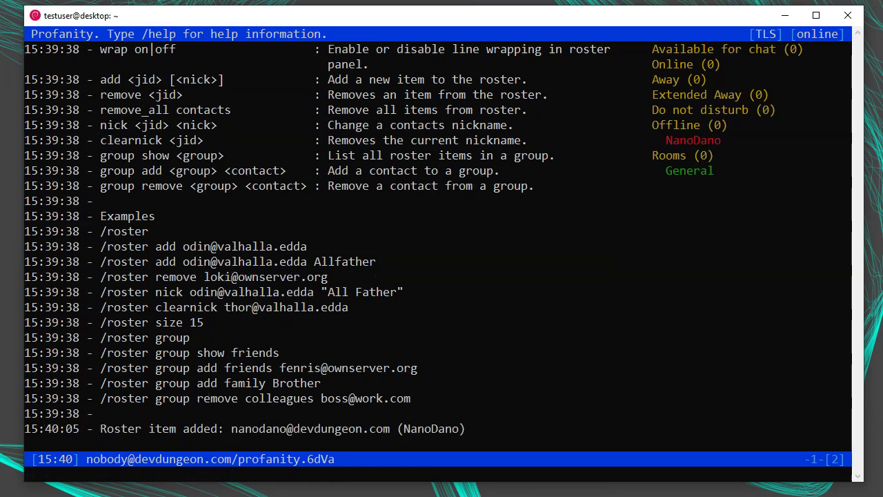